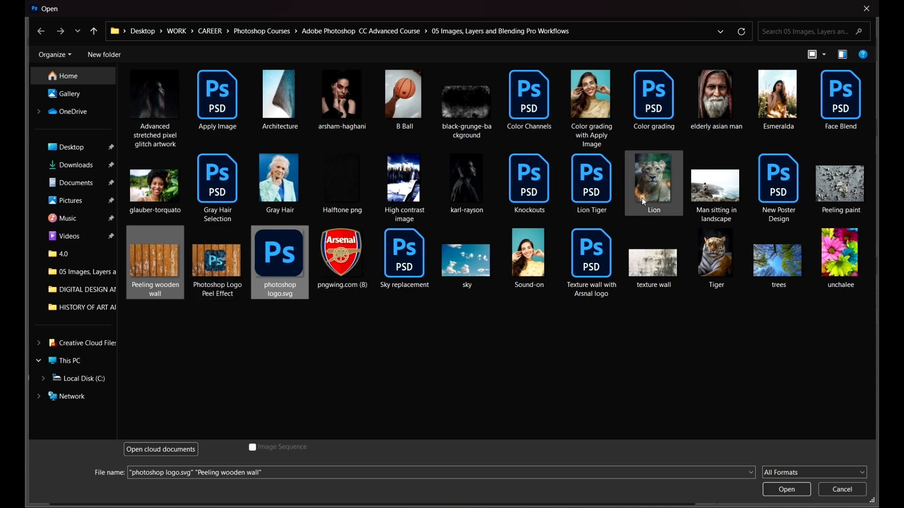
# Open the peeling paint, peeling wooden wall and Photoshop logo images together and look through the three documents.
pyautogui.keyDown('ctrl'); pyautogui.click(847, 195); pyautogui.keyUp('ctrl')
pyautogui.click(787, 490)
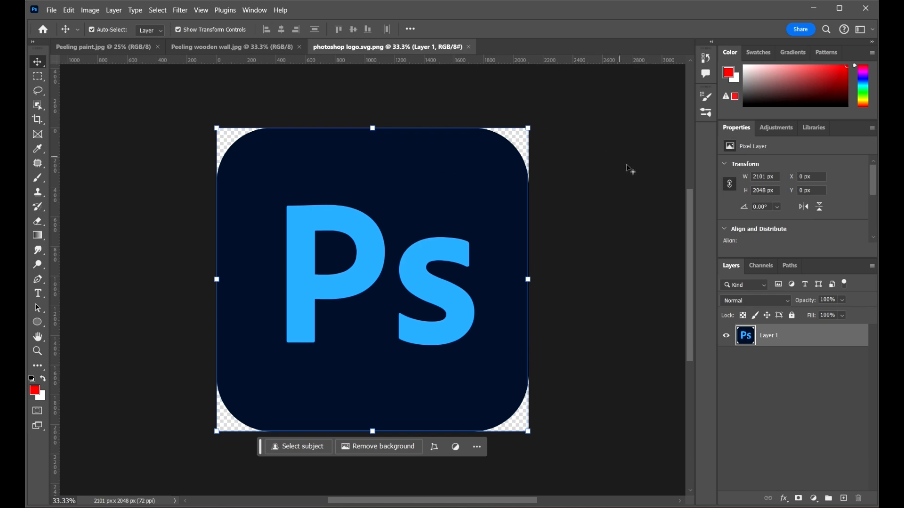
pyautogui.click(108, 46)
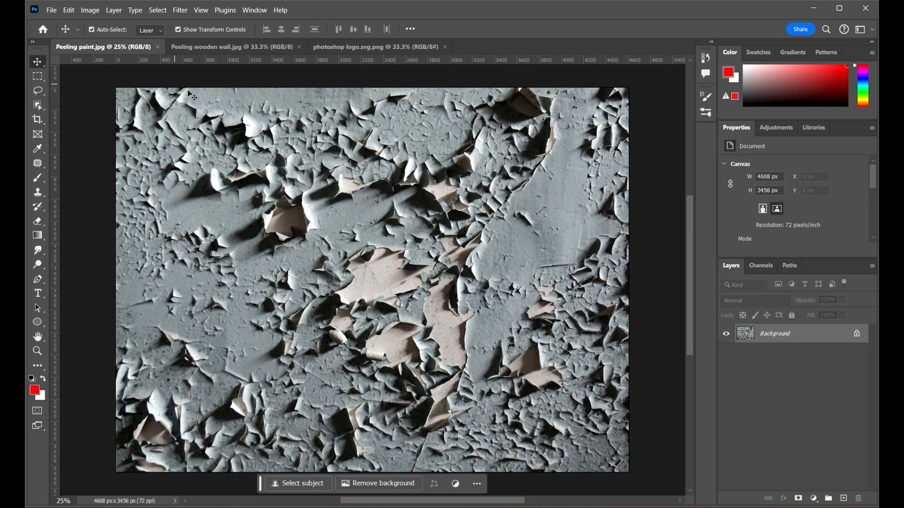
pyautogui.click(379, 47)
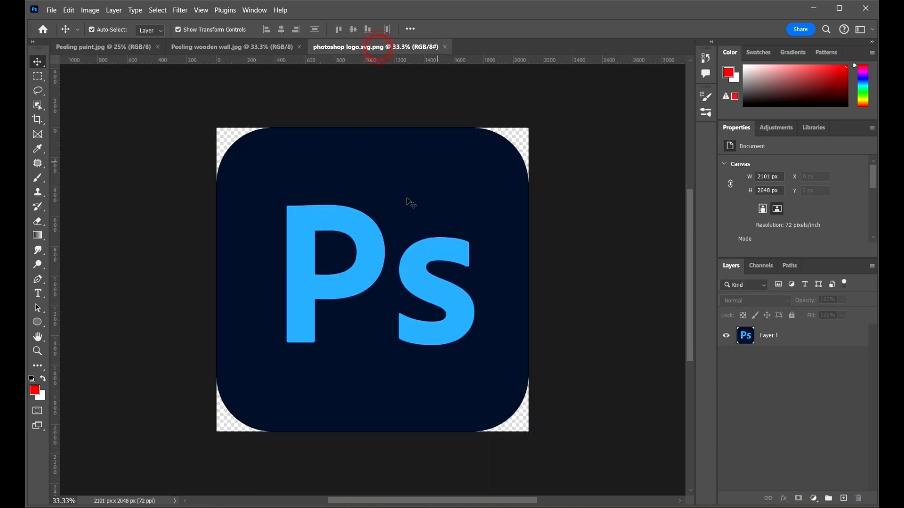
pyautogui.click(231, 47)
pyautogui.scroll(-1, 325, 126)
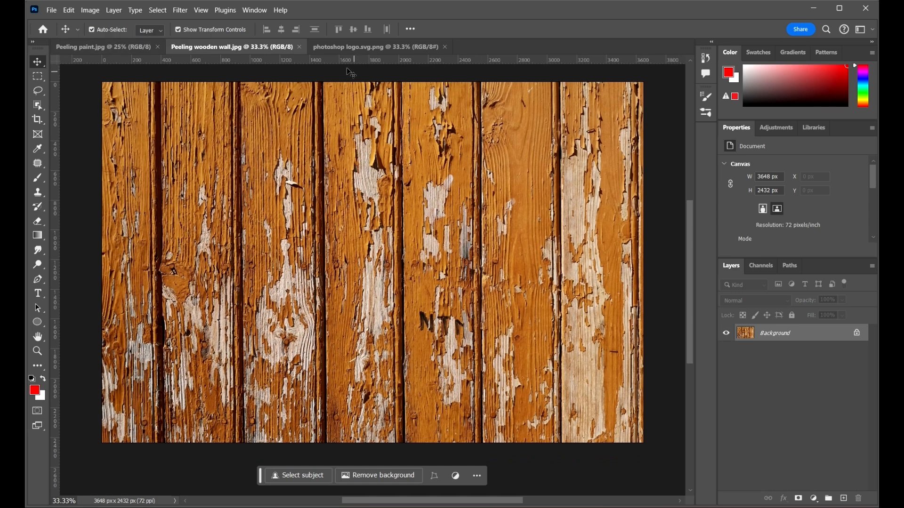
# Copy the Photoshop logo layer into the peeling wooden wall document and place it over the middle planks.
pyautogui.click(353, 46)
pyautogui.moveTo(420, 251); pyautogui.dragTo(528, 183)
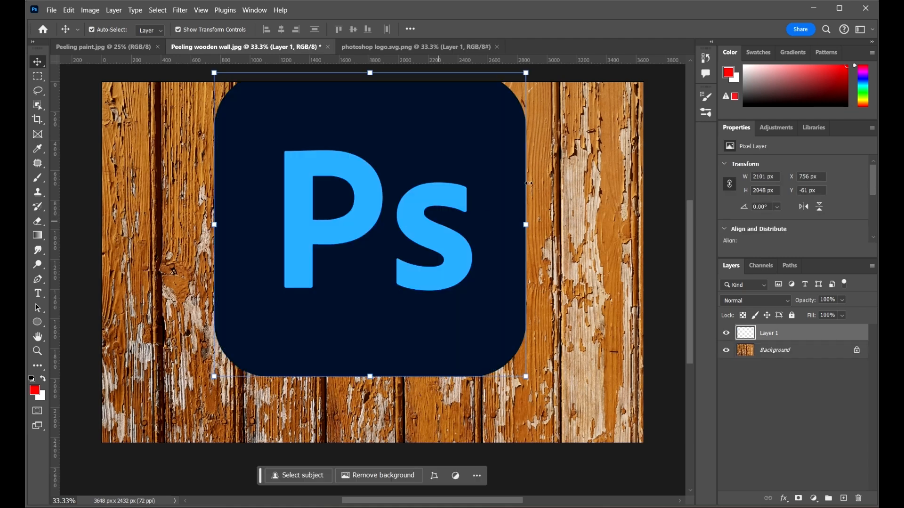
pyautogui.moveTo(426, 215); pyautogui.dragTo(433, 240)
# Scale the logo to 66.44% near the centre of the wall and convert its layer to a smart object.
pyautogui.moveTo(539, 103); pyautogui.dragTo(481, 154)
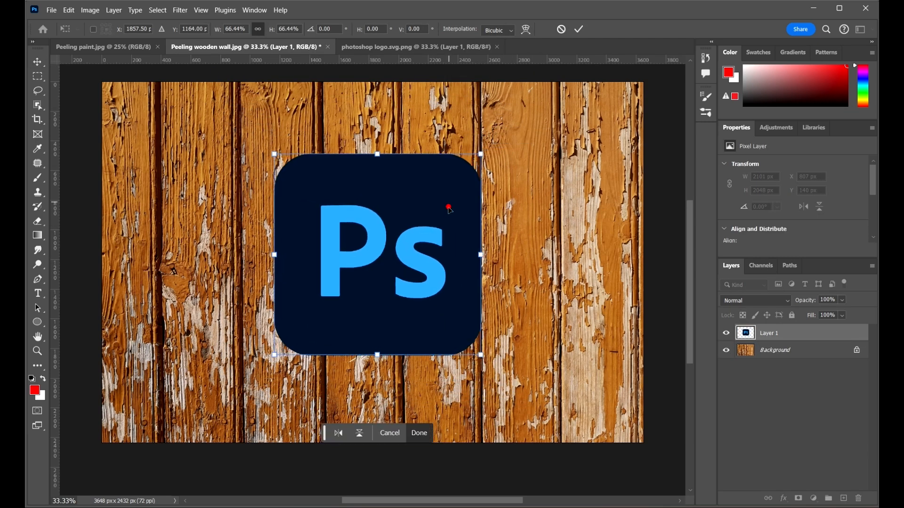
pyautogui.moveTo(449, 209); pyautogui.dragTo(440, 225)
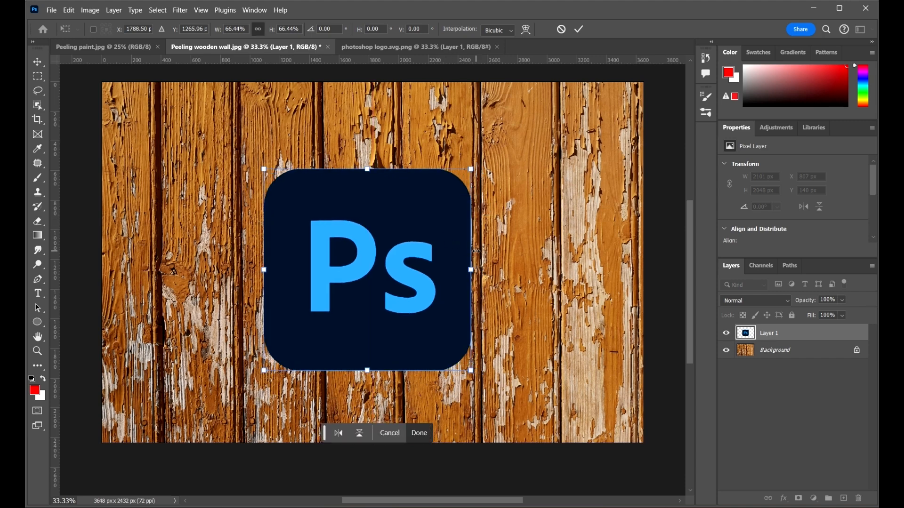
pyautogui.press('Return')
pyautogui.rightClick(811, 335)
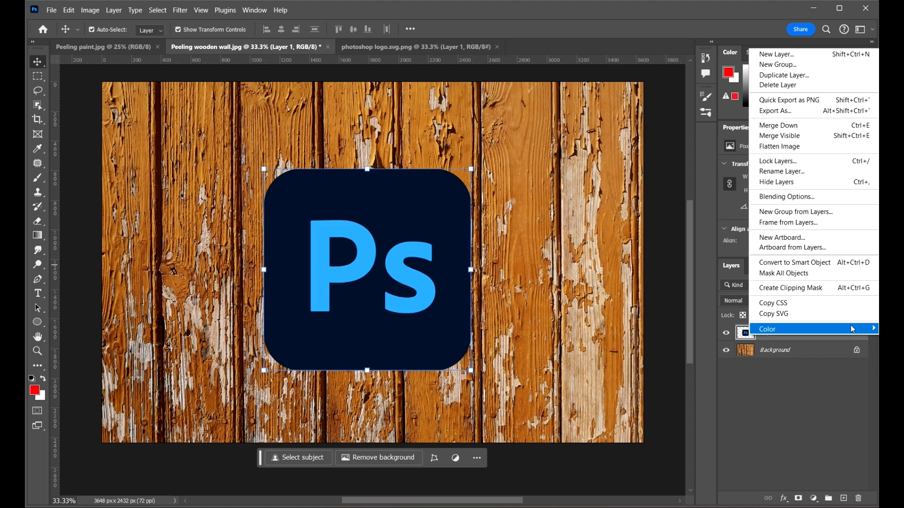
pyautogui.click(791, 269)
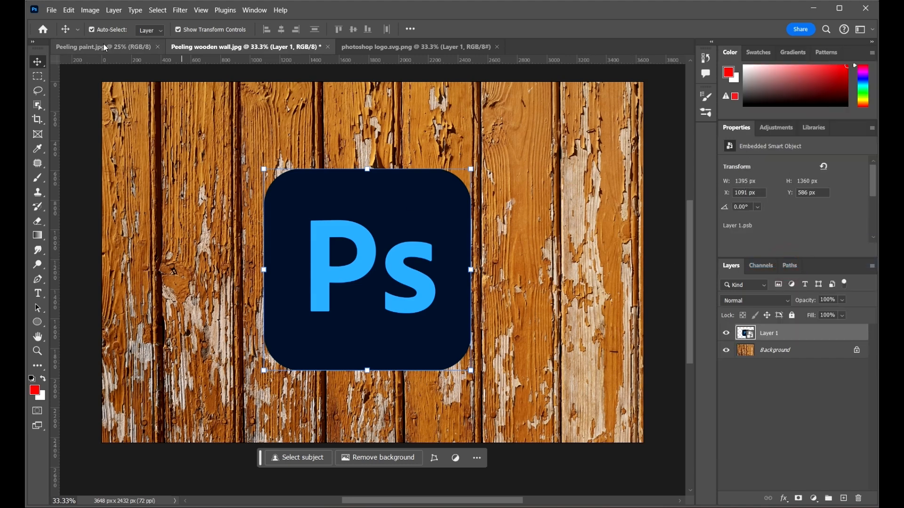
# Copy the peeling paint image into the wooden wall document as a new layer above the logo.
pyautogui.click(131, 46)
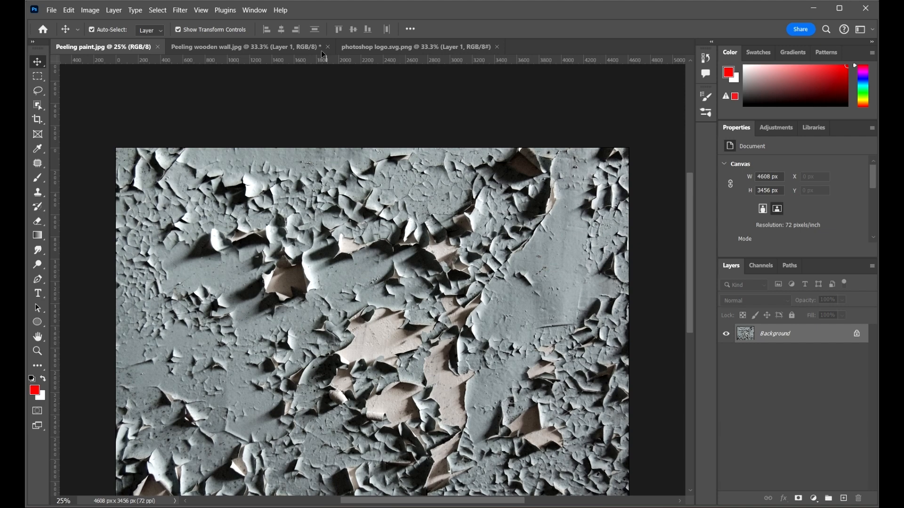
pyautogui.moveTo(323, 54)
pyautogui.mouseDown()
pyautogui.moveTo(284, 47)
pyautogui.moveTo(353, 225)
pyautogui.moveTo(419, 238)
pyautogui.mouseUp()
pyautogui.scroll(-6, 435, 242)
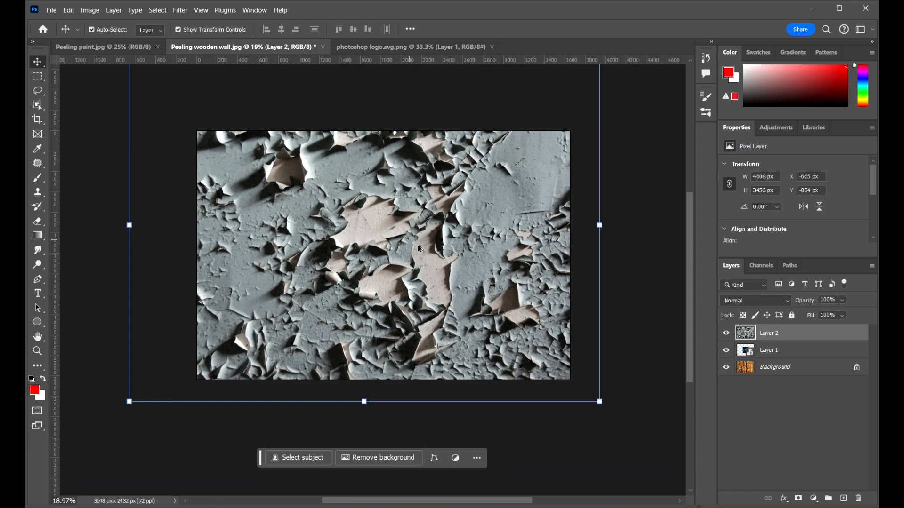
pyautogui.scroll(3, 533, 192)
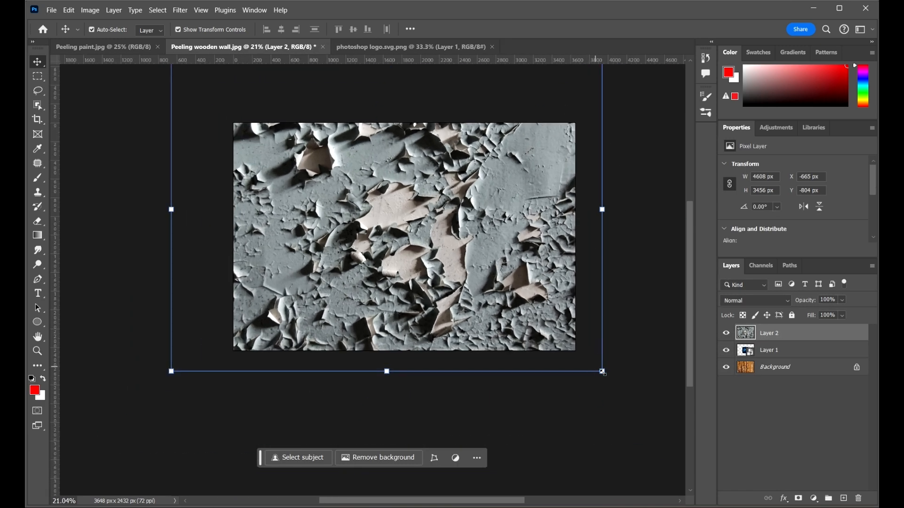
# Scale the peeling paint layer down to about 2449 × 1836 px and position it so it covers the logo.
pyautogui.moveTo(602, 372); pyautogui.dragTo(542, 342)
pyautogui.scroll(3, 471, 290)
pyautogui.moveTo(486, 272); pyautogui.dragTo(480, 280)
pyautogui.click(579, 29)
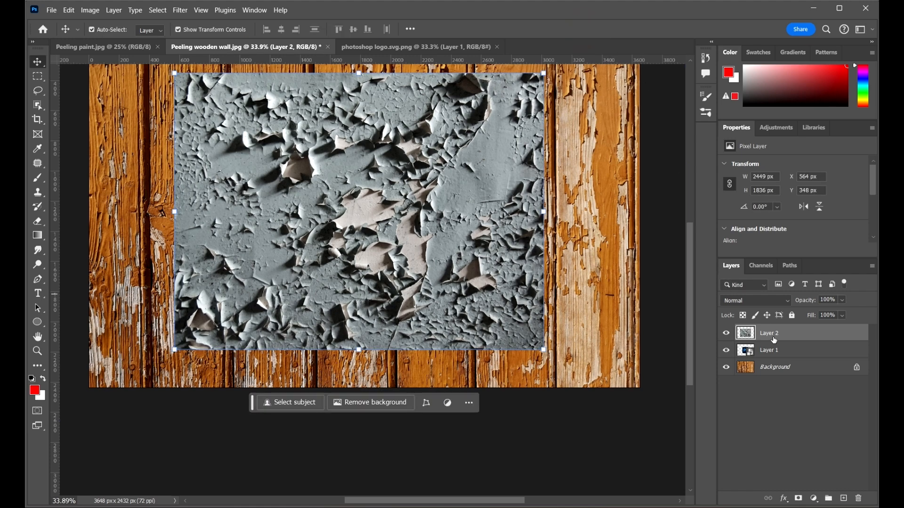
# Clip the peeling paint layer to the logo with a clipping mask and set its blend mode to Hard Light.
pyautogui.rightClick(849, 338)
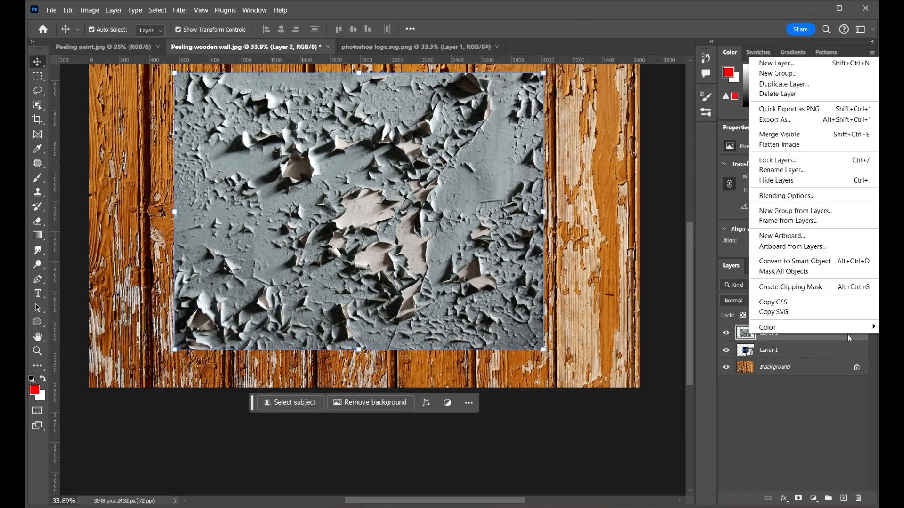
pyautogui.click(811, 288)
pyautogui.scroll(1, 324, 213)
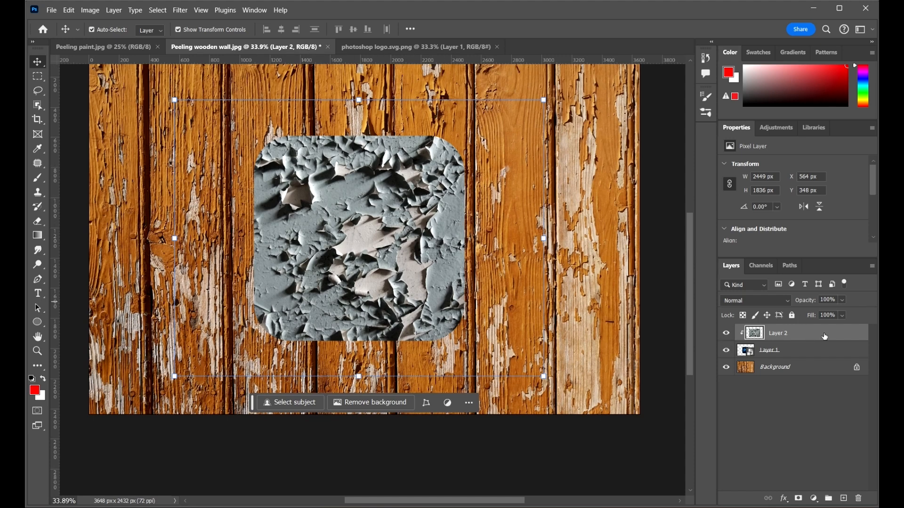
pyautogui.click(777, 303)
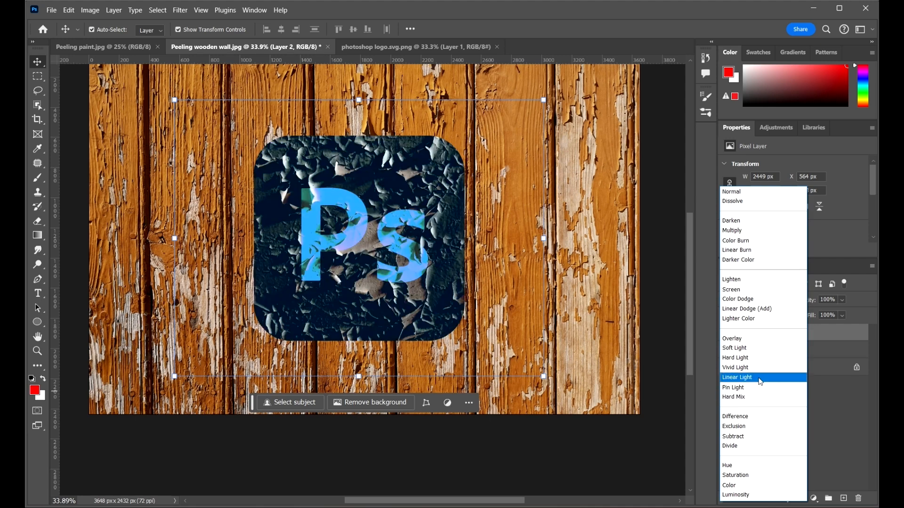
pyautogui.click(759, 359)
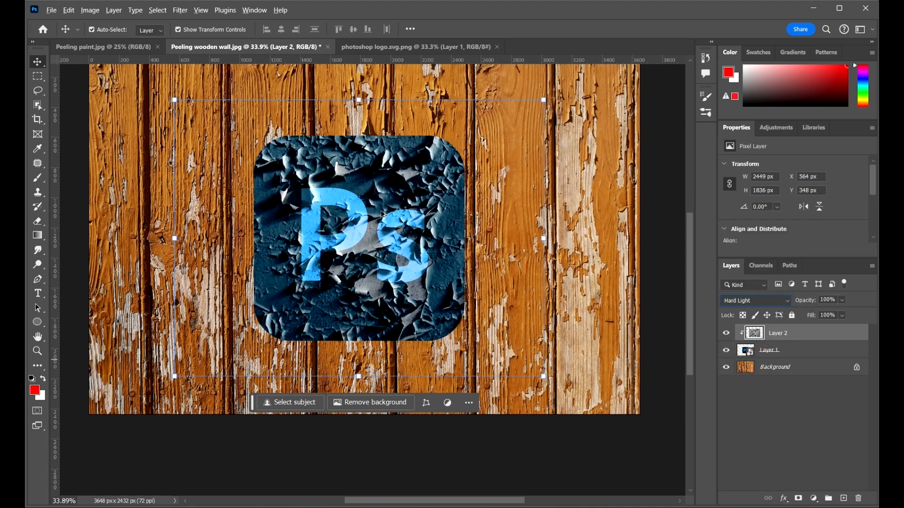
# In the peeling paint layer's blending options, split the Blend If current-layer sliders to 0/91 for shadows and 185/255 for highlights.
pyautogui.click(457, 16)
pyautogui.click(843, 338)
pyautogui.doubleClick(847, 335)
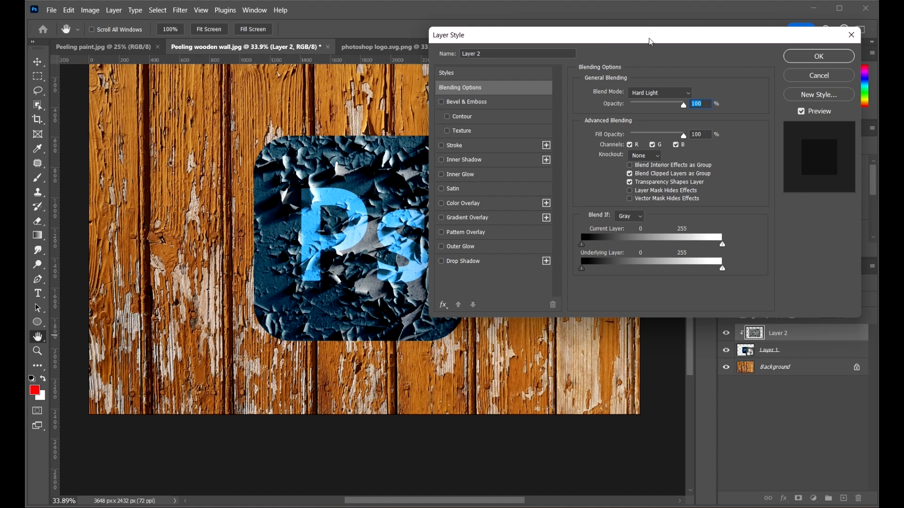
pyautogui.moveTo(650, 42); pyautogui.dragTo(663, 45)
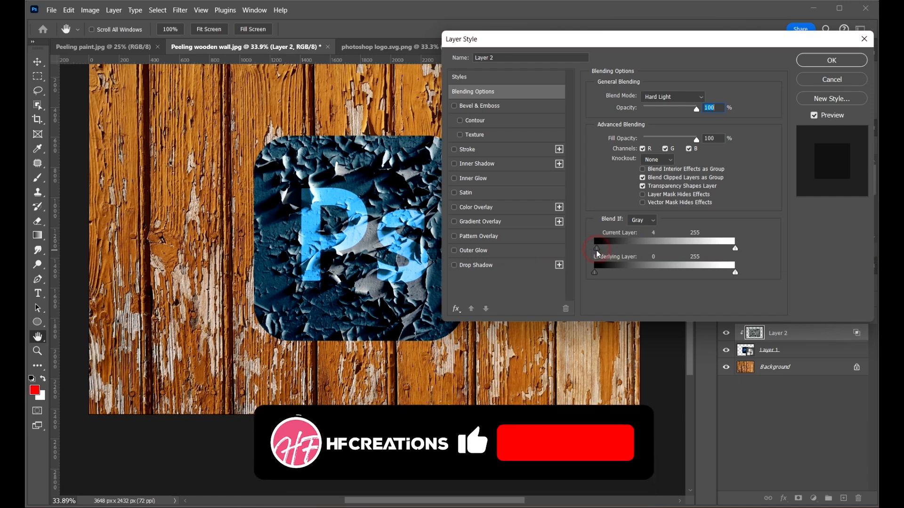
pyautogui.moveTo(595, 249); pyautogui.dragTo(643, 254)
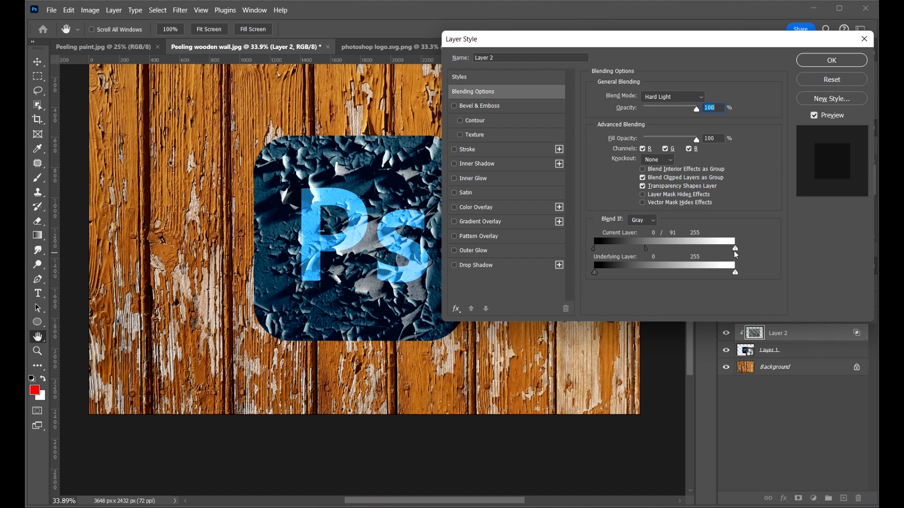
pyautogui.moveTo(733, 249); pyautogui.dragTo(697, 249)
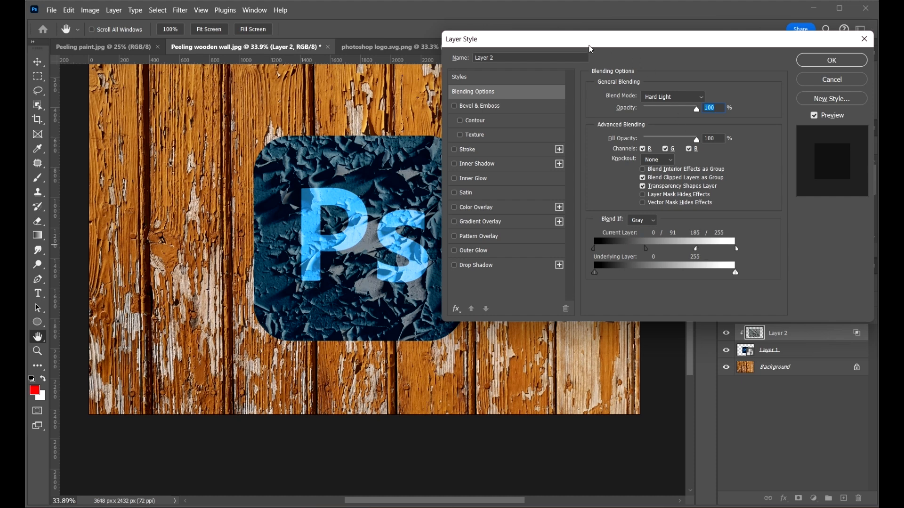
# Refine the peeling paint layer's Blend If current-layer ranges to 26/92 and 190/255 and apply the layer style.
pyautogui.moveTo(611, 40); pyautogui.dragTo(695, 28)
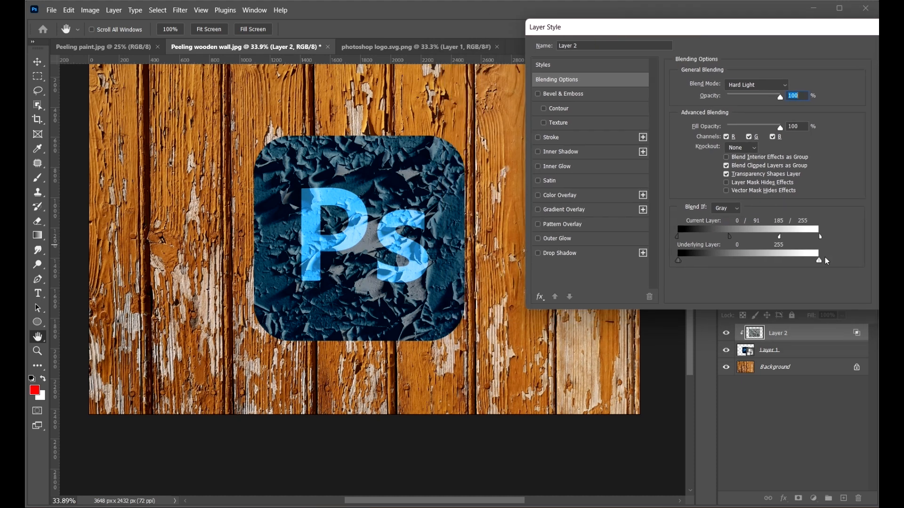
pyautogui.moveTo(780, 239); pyautogui.dragTo(785, 240)
pyautogui.moveTo(676, 239); pyautogui.dragTo(737, 239)
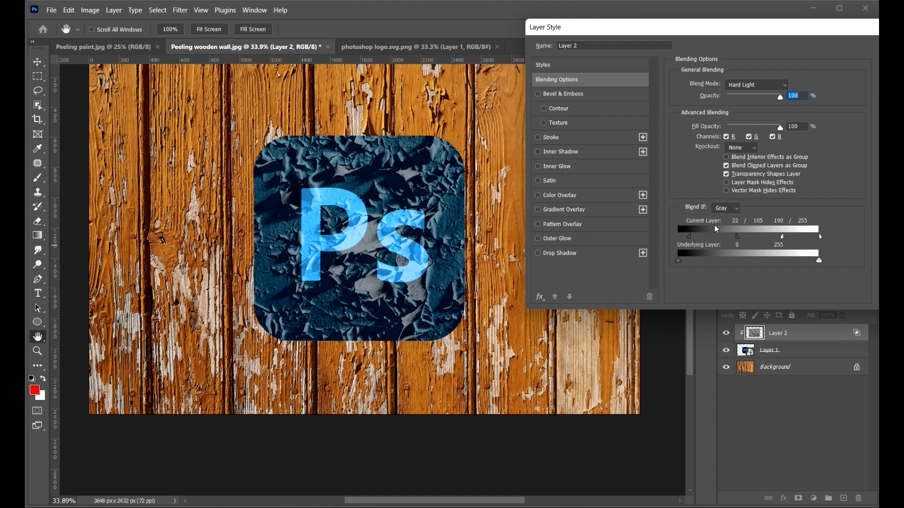
pyautogui.moveTo(736, 239); pyautogui.dragTo(699, 241)
pyautogui.moveTo(732, 239); pyautogui.dragTo(734, 239)
pyautogui.moveTo(794, 41); pyautogui.dragTo(698, 72)
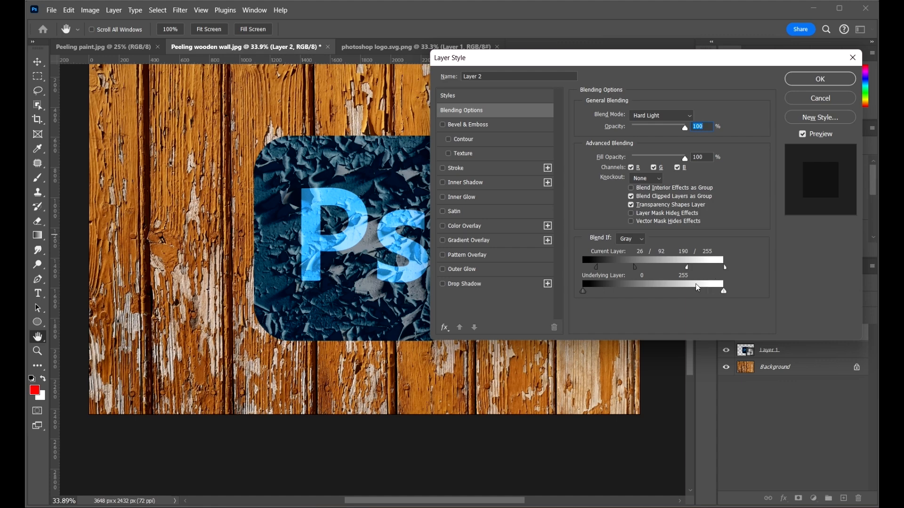
pyautogui.press('Return')
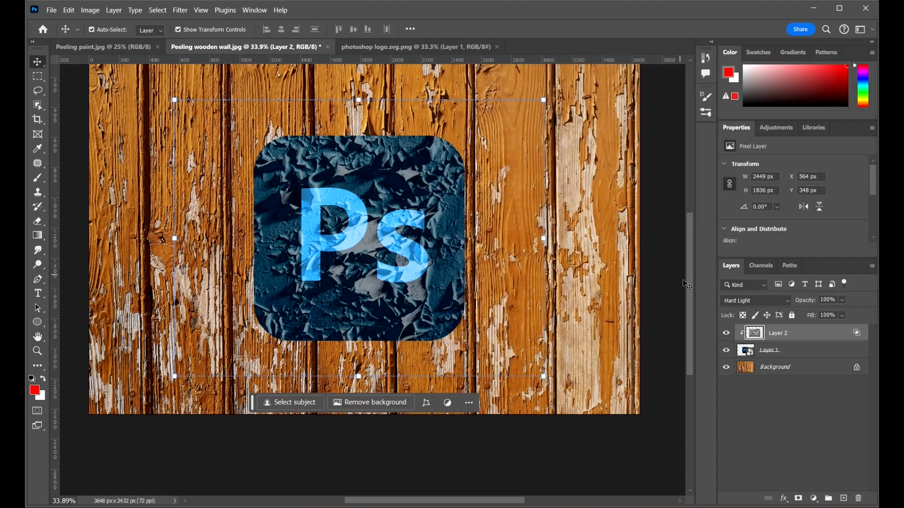
# In the logo layer's blending options, split the Blend If underlying-layer sliders to 0/61 for shadows and 193/255 for highlights.
pyautogui.click(849, 352)
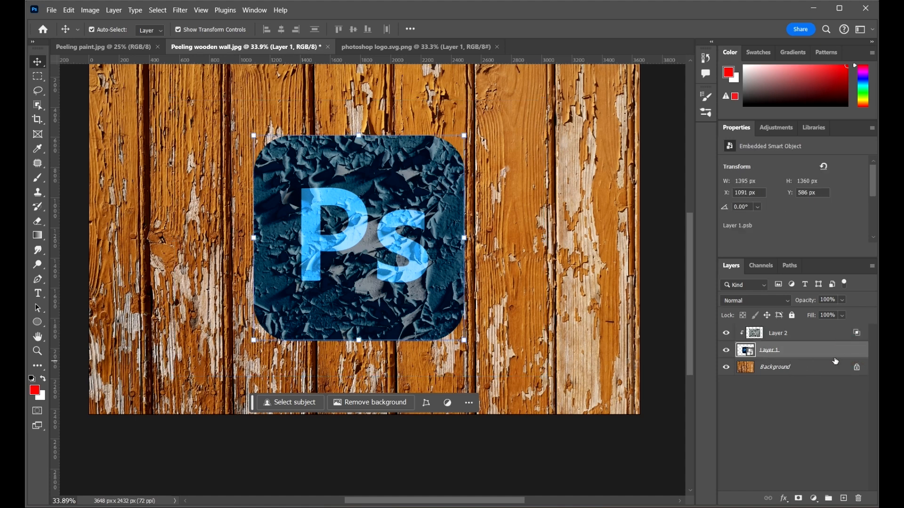
pyautogui.click(853, 355)
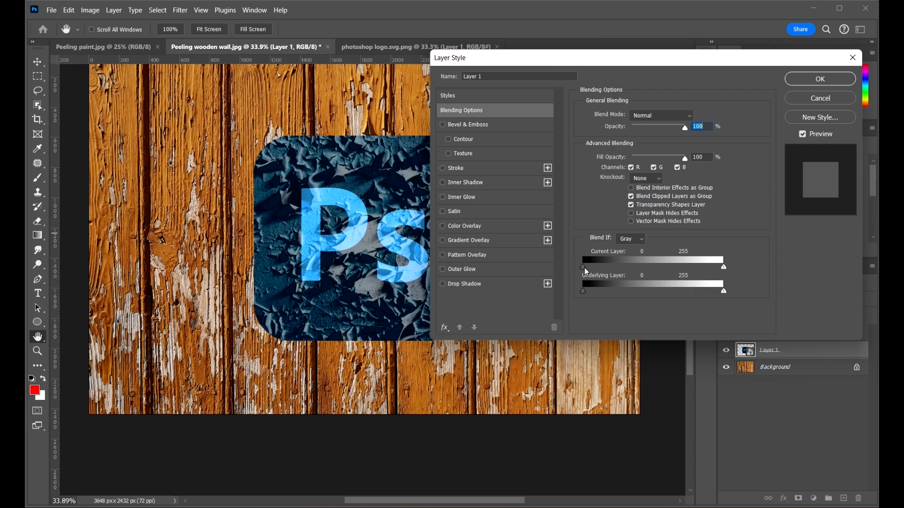
pyautogui.moveTo(584, 268); pyautogui.dragTo(542, 269)
pyautogui.moveTo(724, 267)
pyautogui.mouseDown()
pyautogui.moveTo(634, 266)
pyautogui.moveTo(723, 267)
pyautogui.mouseUp()
pyautogui.moveTo(582, 291); pyautogui.dragTo(617, 283)
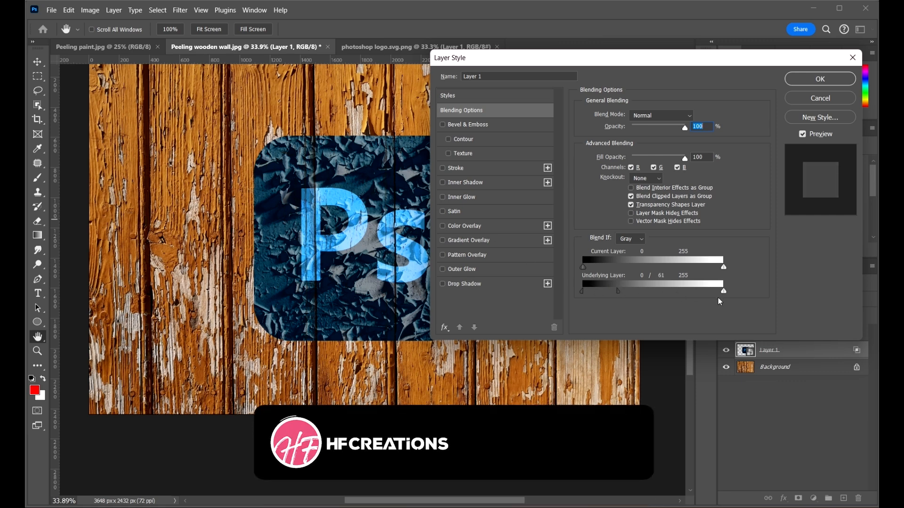
pyautogui.press('alt')
pyautogui.moveTo(723, 292); pyautogui.dragTo(688, 295)
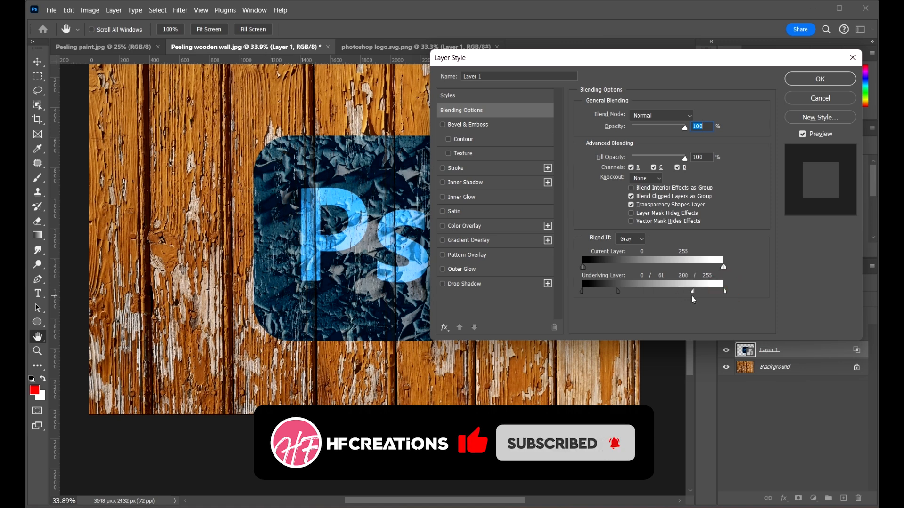
# Refine the logo layer's Blend If underlying-layer ranges to 0/75 and 185/255, apply the style and inspect the blended logo.
pyautogui.moveTo(452, 57); pyautogui.dragTo(541, 54)
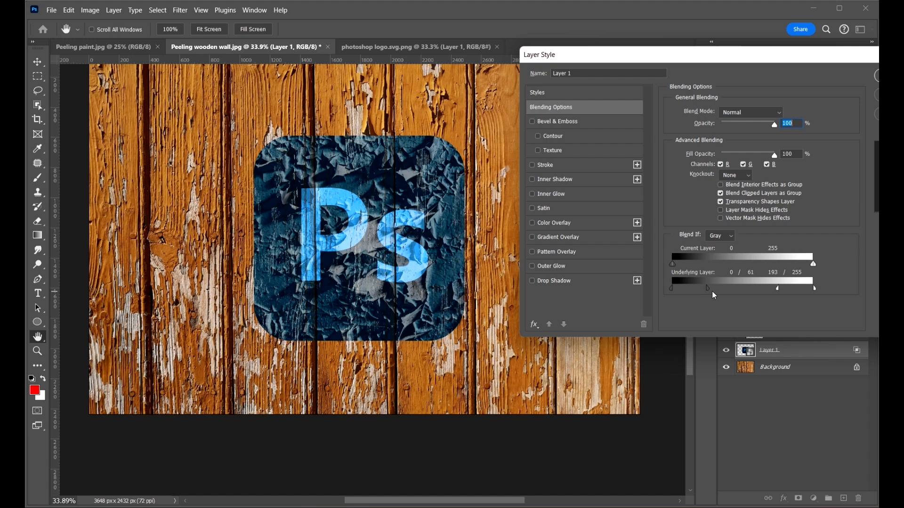
pyautogui.moveTo(709, 292); pyautogui.dragTo(746, 292)
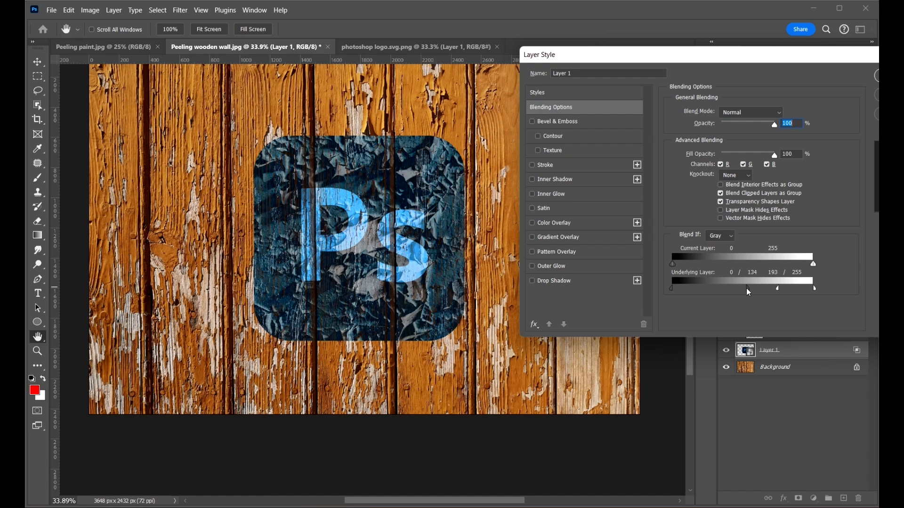
pyautogui.moveTo(740, 293); pyautogui.dragTo(714, 302)
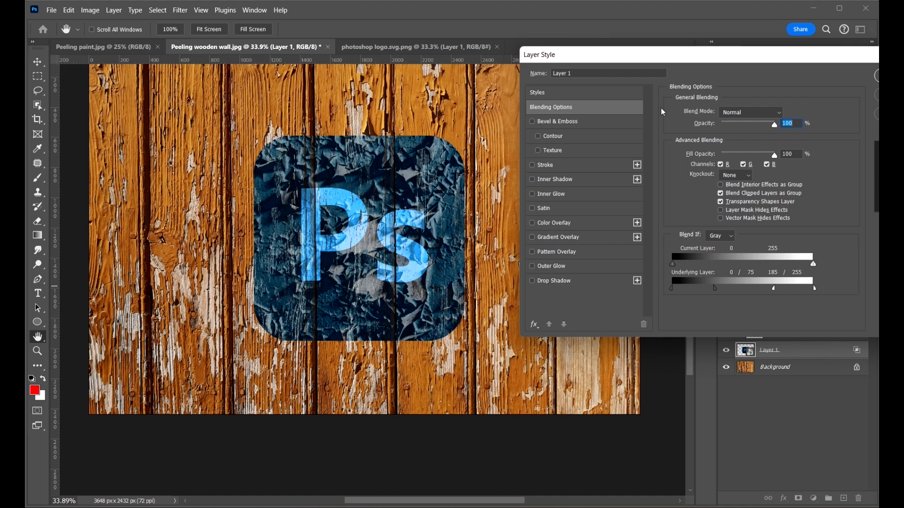
pyautogui.moveTo(704, 57); pyautogui.dragTo(527, 56)
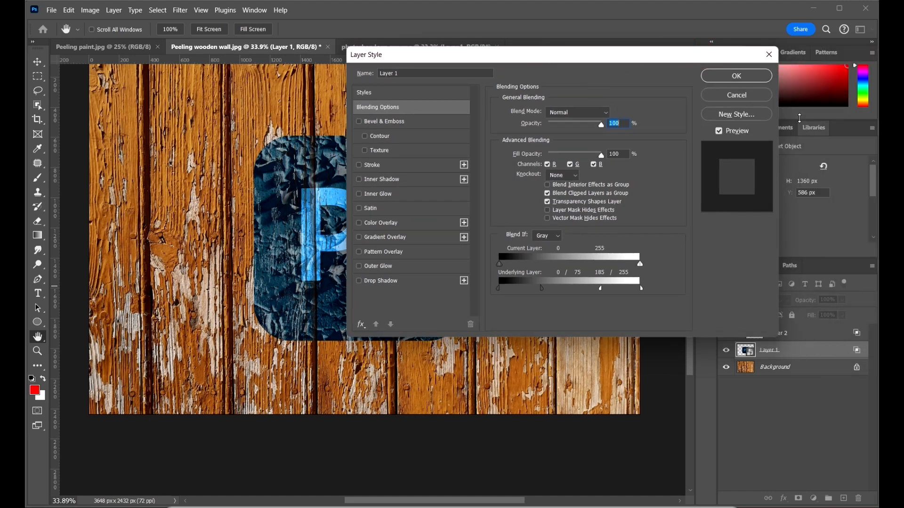
pyautogui.click(732, 76)
pyautogui.hotkey('ctrl', '0')
pyautogui.scroll(-1, 479, 210)
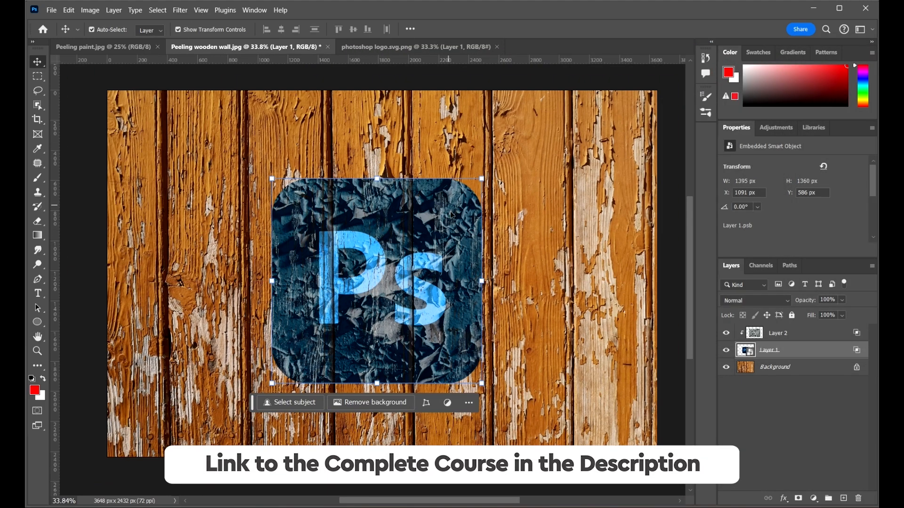
pyautogui.scroll(5, 422, 386)
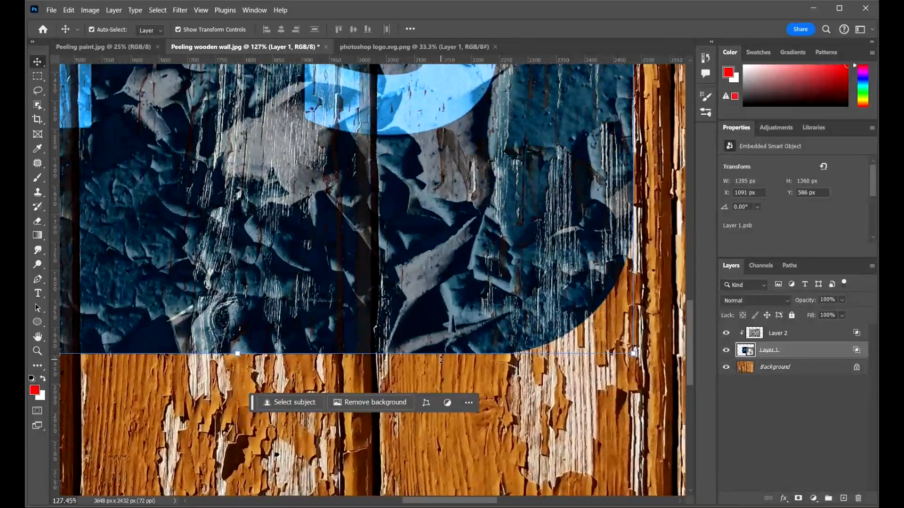
# Examine how the logo's lower edge, corners and texture blend with the peeling wood, both close up and as a whole.
pyautogui.scroll(-2, 463, 350)
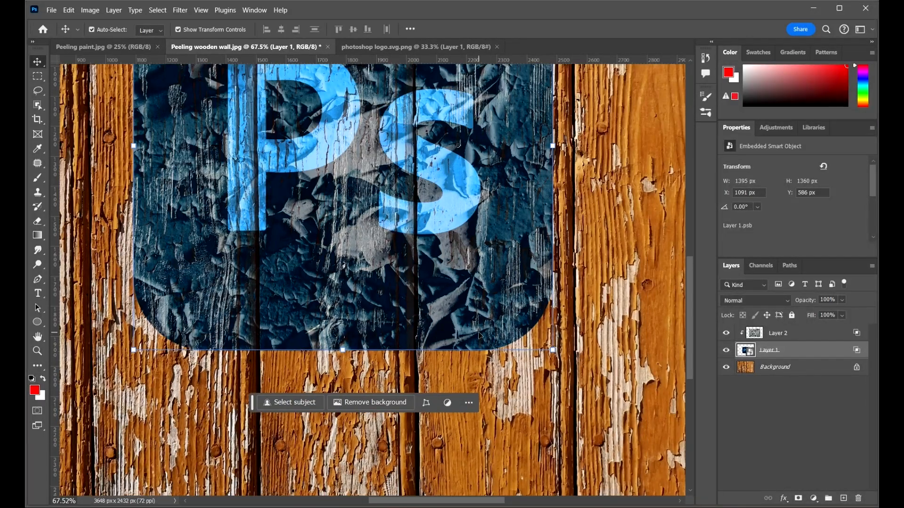
pyautogui.scroll(3, 487, 349)
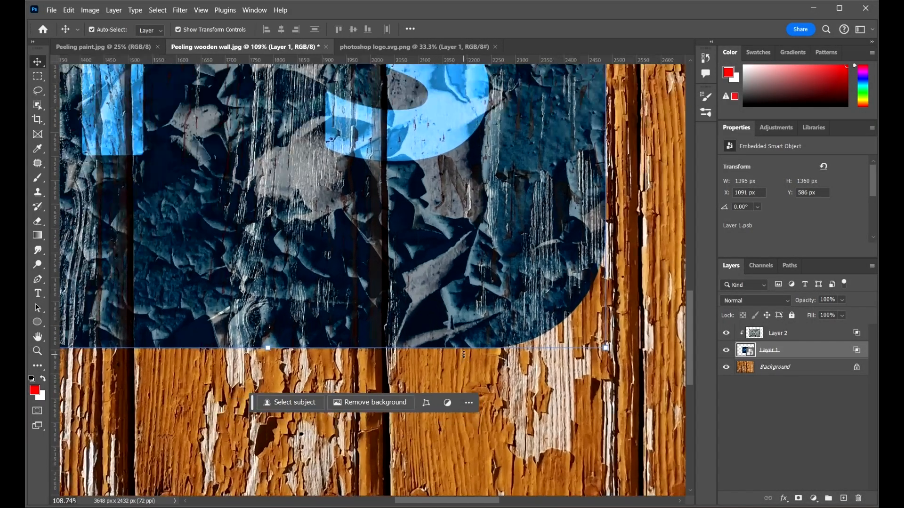
pyautogui.scroll(-2, 477, 348)
pyautogui.scroll(-2, 480, 348)
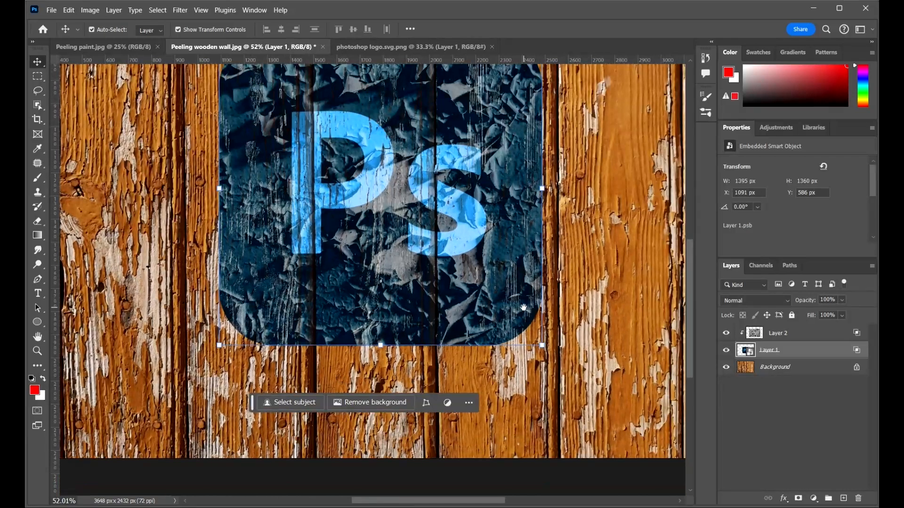
pyautogui.moveTo(523, 307); pyautogui.dragTo(549, 338)
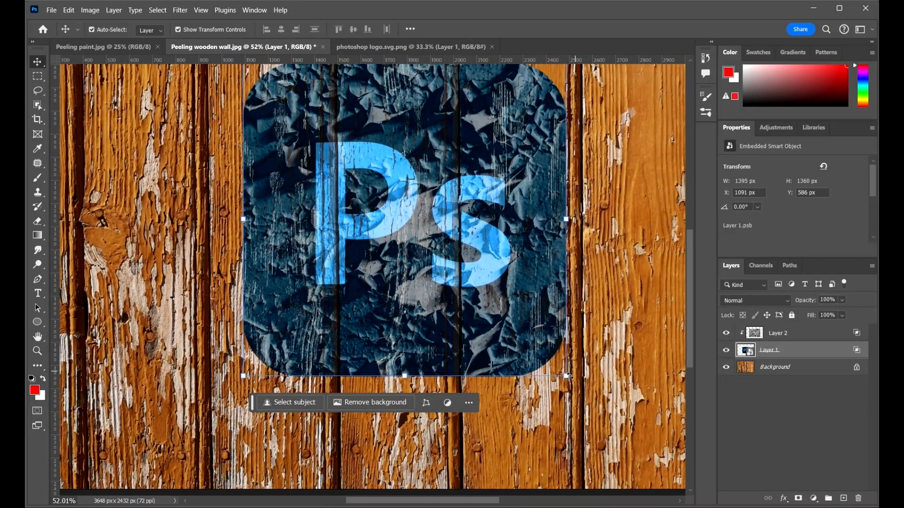
pyautogui.scroll(4, 568, 376)
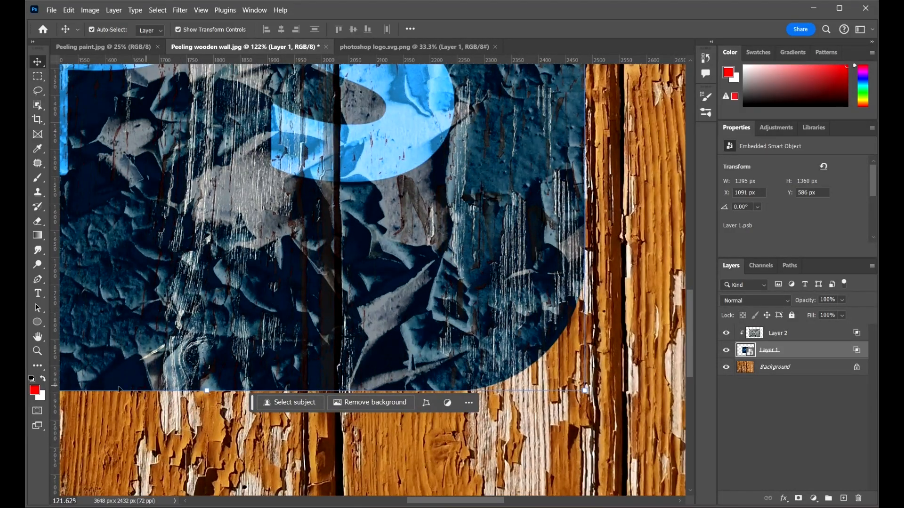
pyautogui.scroll(-4, 502, 305)
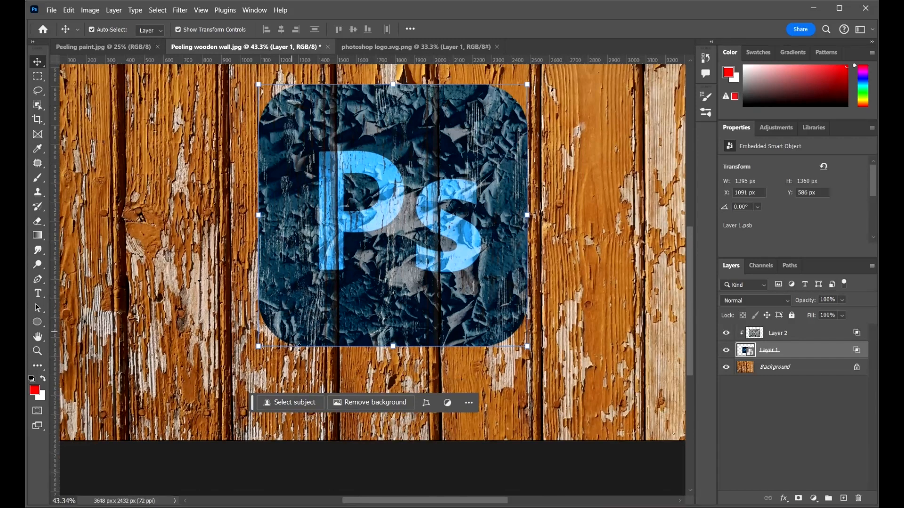
pyautogui.scroll(2, 299, 347)
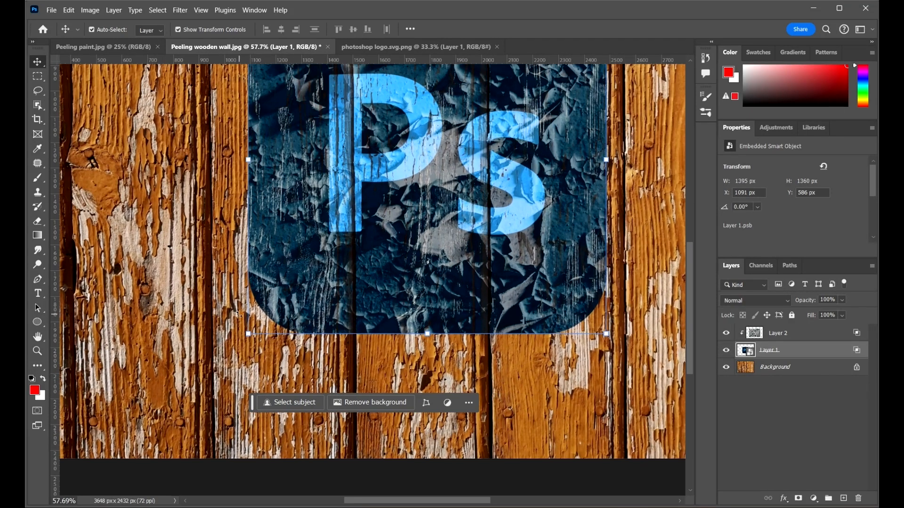
pyautogui.scroll(-1, 238, 313)
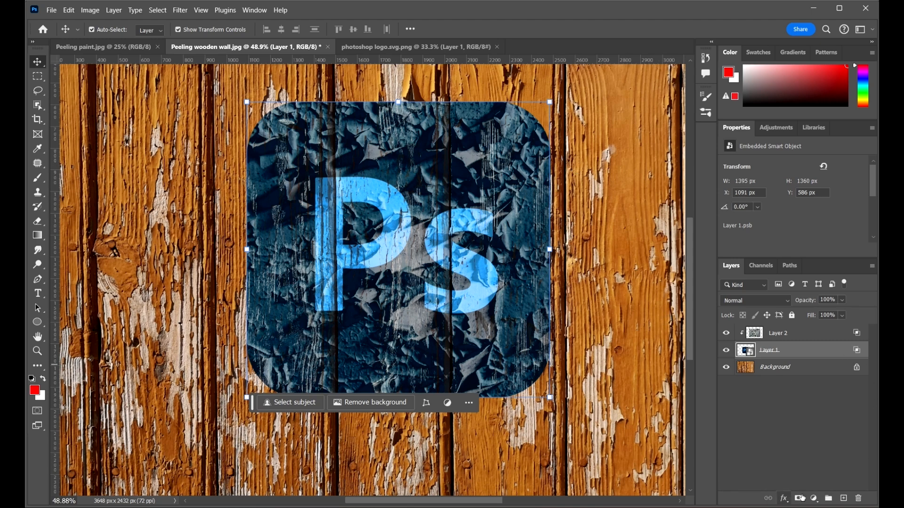
# Add a layer mask to the logo layer and paint black on it with the 80 px Brush at the logo's upper-right edge.
pyautogui.click(798, 499)
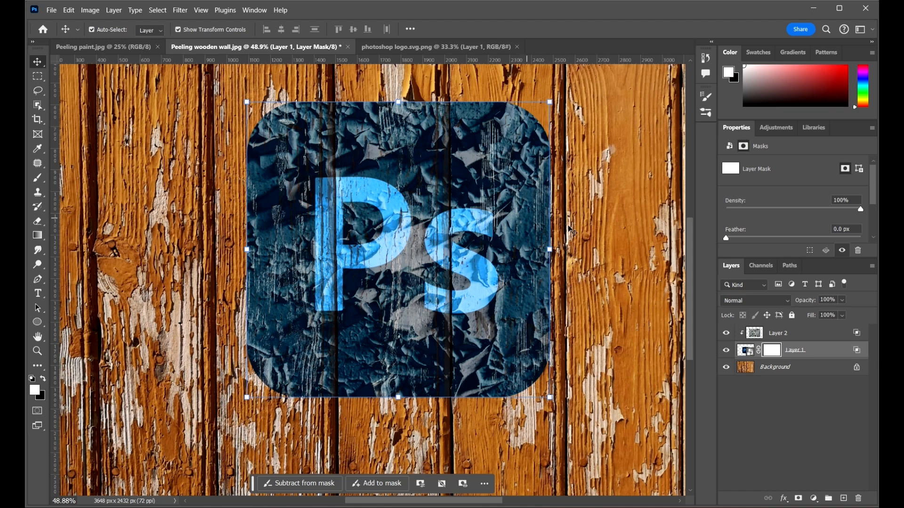
pyautogui.moveTo(628, 256); pyautogui.dragTo(596, 255)
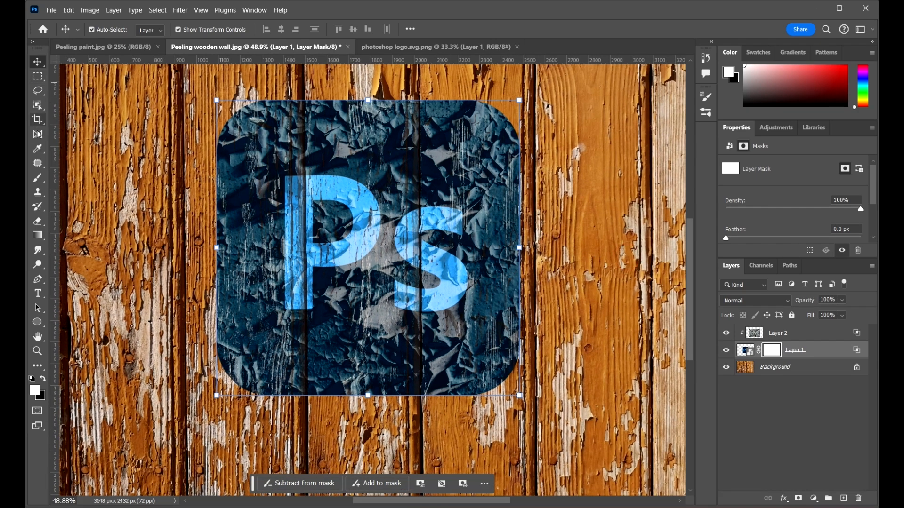
pyautogui.click(41, 181)
pyautogui.scroll(5, 557, 199)
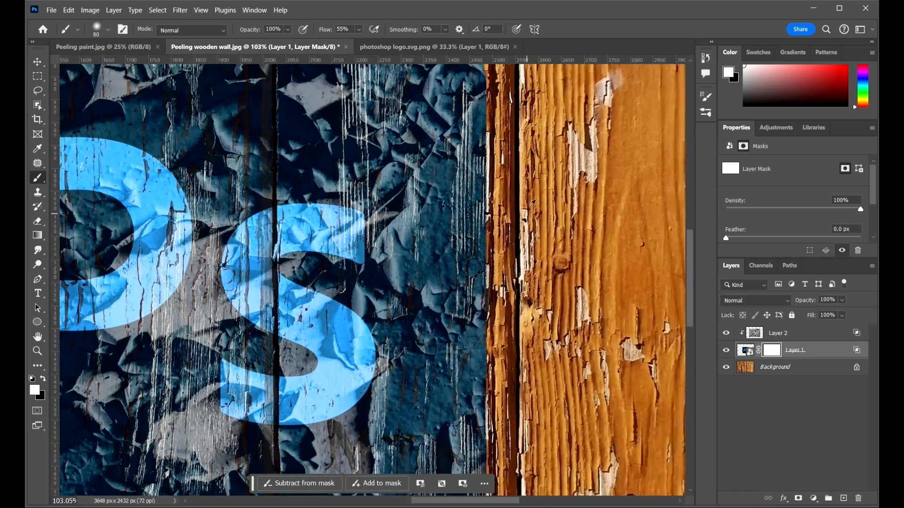
pyautogui.moveTo(492, 109); pyautogui.dragTo(495, 113)
pyautogui.press('x')
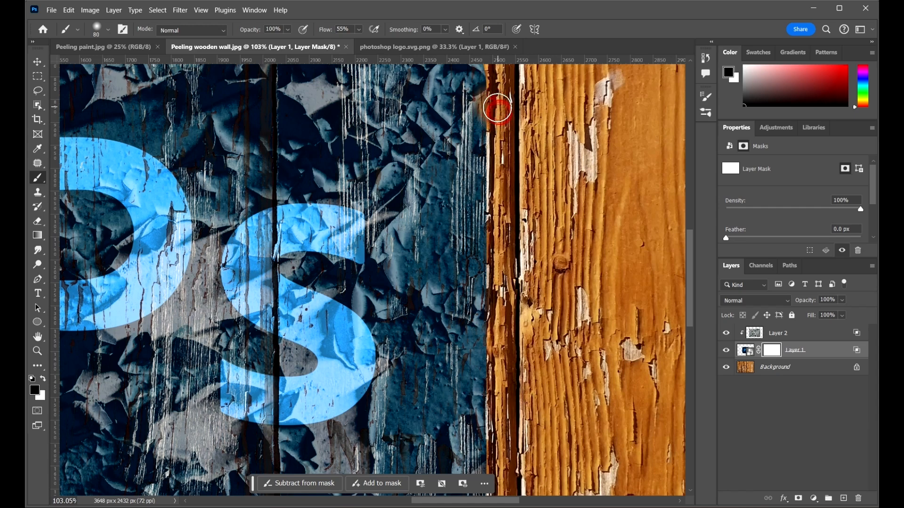
pyautogui.moveTo(497, 108)
pyautogui.mouseDown()
pyautogui.moveTo(524, 157)
pyautogui.moveTo(516, 99)
pyautogui.moveTo(496, 145)
pyautogui.moveTo(503, 160)
pyautogui.moveTo(499, 130)
pyautogui.moveTo(496, 171)
pyautogui.moveTo(476, 115)
pyautogui.mouseUp()
# Set the brush hardness to 49% and mask out a bit more of the logo's upper-right edge.
pyautogui.scroll(3, 516, 100)
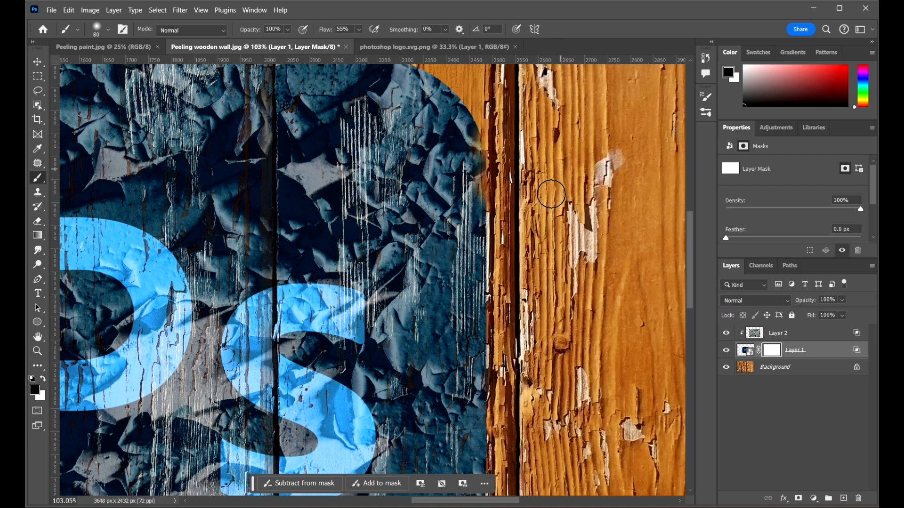
pyautogui.scroll(-1, 548, 193)
pyautogui.rightClick(547, 167)
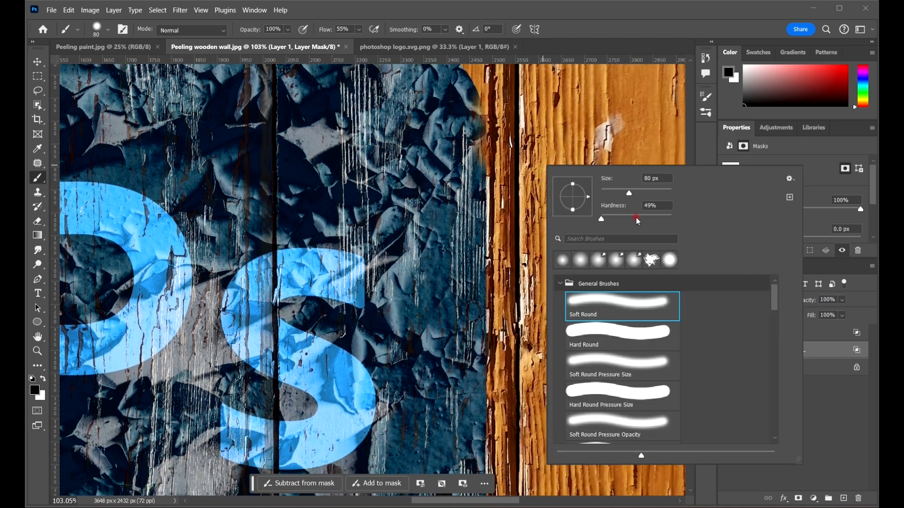
pyautogui.click(636, 218)
pyautogui.click(512, 131)
pyautogui.click(492, 98)
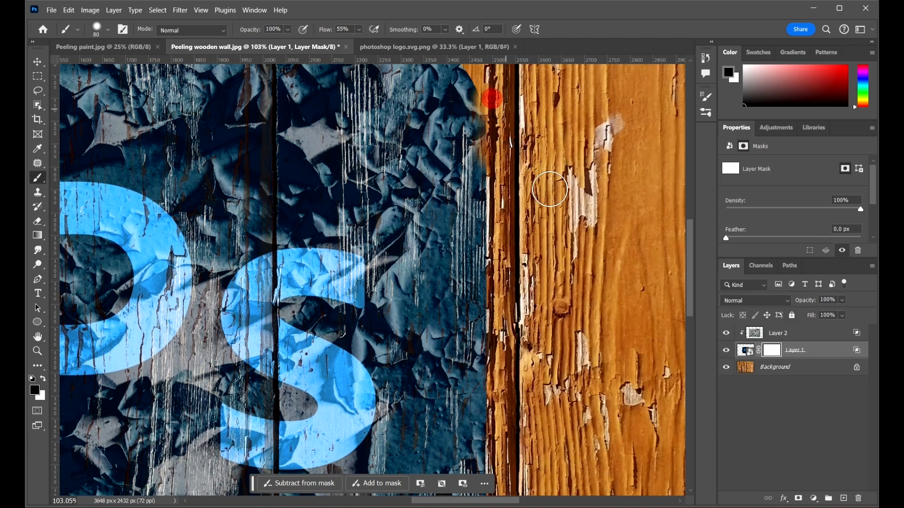
# Paint black on the logo's mask down its right edge to make the outline along the plank irregular.
pyautogui.scroll(-5, 500, 148)
pyautogui.scroll(-1, 532, 226)
pyautogui.scroll(2, 528, 210)
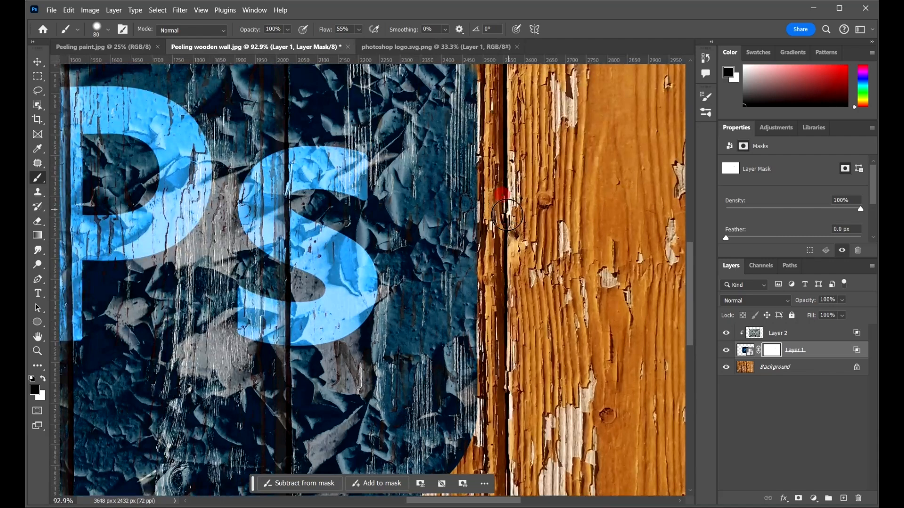
pyautogui.moveTo(507, 215)
pyautogui.mouseDown()
pyautogui.moveTo(484, 292)
pyautogui.moveTo(487, 363)
pyautogui.mouseUp()
# Roughen the logo's bottom edge by painting black on the mask in uneven spots where the wood peels.
pyautogui.scroll(-8, 486, 364)
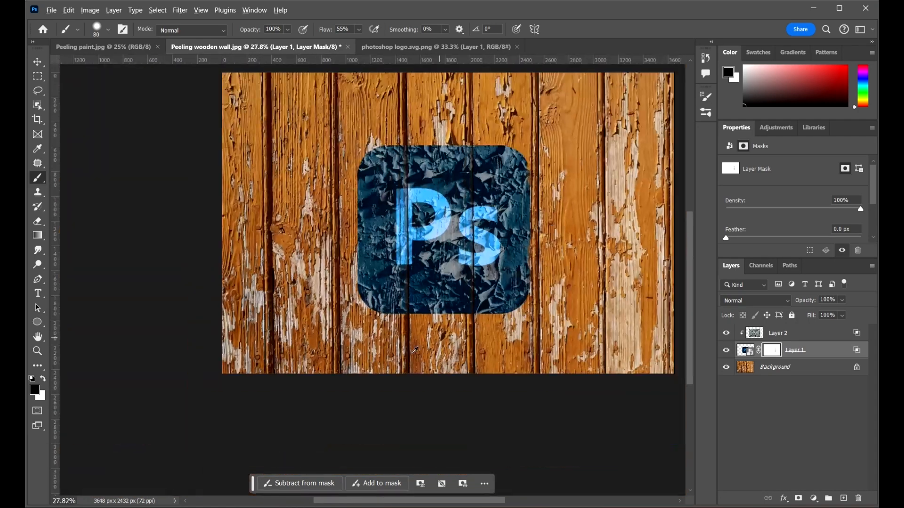
pyautogui.scroll(6, 415, 350)
pyautogui.click(638, 323)
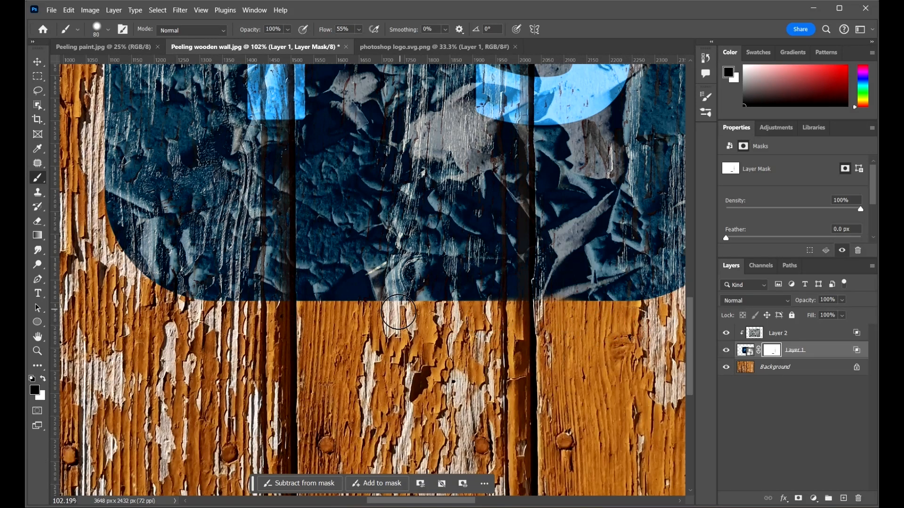
pyautogui.moveTo(397, 312)
pyautogui.mouseDown()
pyautogui.moveTo(361, 318)
pyautogui.moveTo(287, 309)
pyautogui.moveTo(335, 313)
pyautogui.mouseUp()
# Increase the brush hardness and mask out more of the logo's bottom edge beside the plank seam below the P.
pyautogui.scroll(-5, 466, 290)
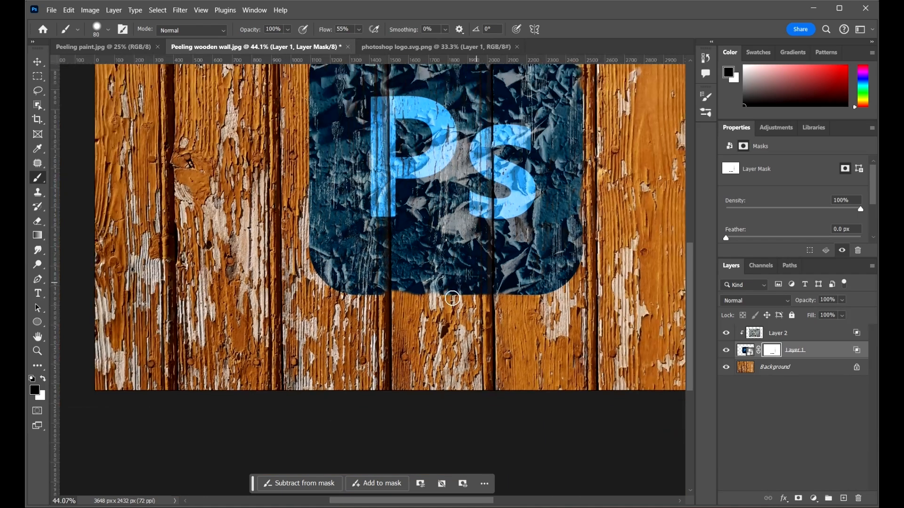
pyautogui.scroll(1, 449, 300)
pyautogui.scroll(4, 409, 341)
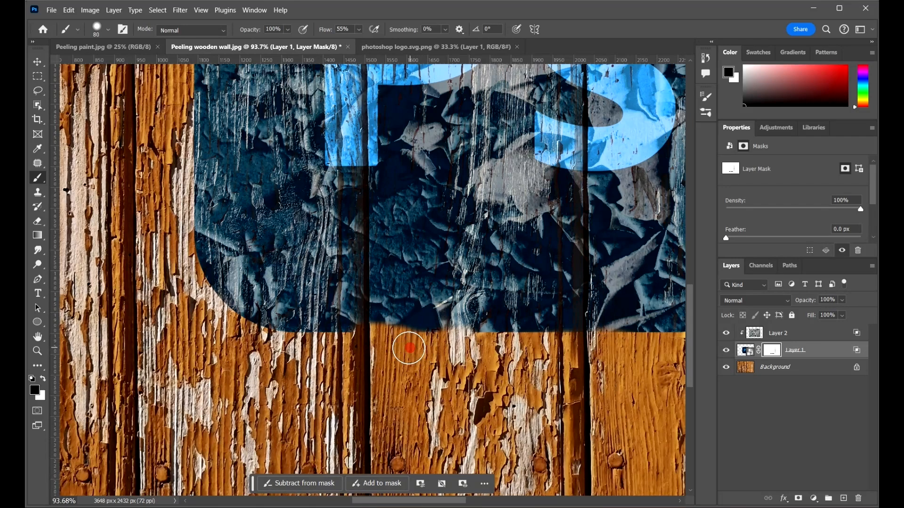
pyautogui.rightClick(409, 348)
pyautogui.click(644, 2)
pyautogui.moveTo(400, 340)
pyautogui.mouseDown()
pyautogui.moveTo(374, 340)
pyautogui.moveTo(411, 351)
pyautogui.moveTo(477, 341)
pyautogui.moveTo(436, 360)
pyautogui.moveTo(394, 358)
pyautogui.moveTo(376, 352)
pyautogui.moveTo(360, 320)
pyautogui.moveTo(360, 347)
pyautogui.mouseUp()
# Paint black on the mask around the logo's upper-left corner to wear away its smooth curve.
pyautogui.scroll(-3, 396, 344)
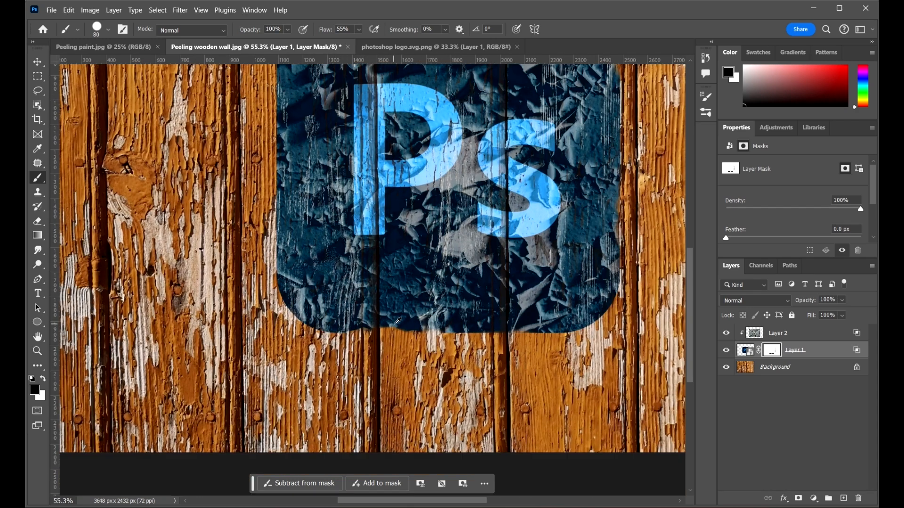
pyautogui.scroll(4, 396, 343)
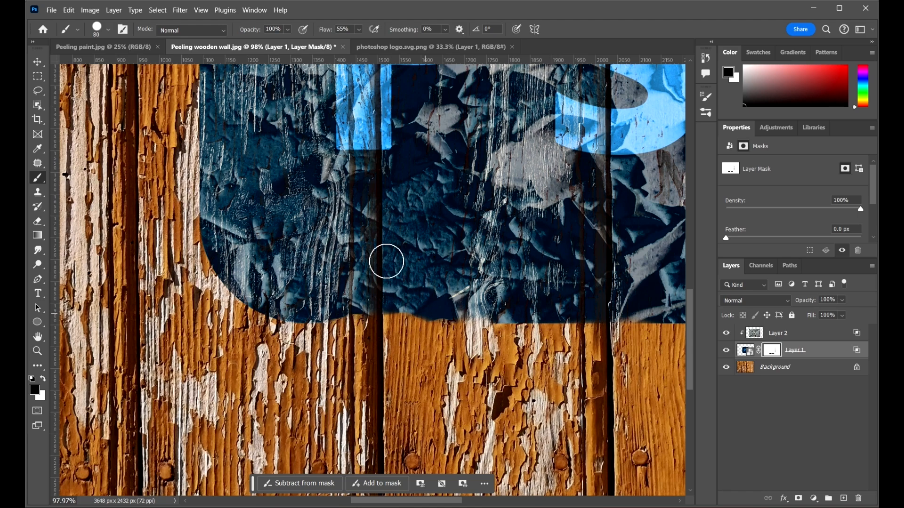
pyautogui.scroll(-4, 425, 274)
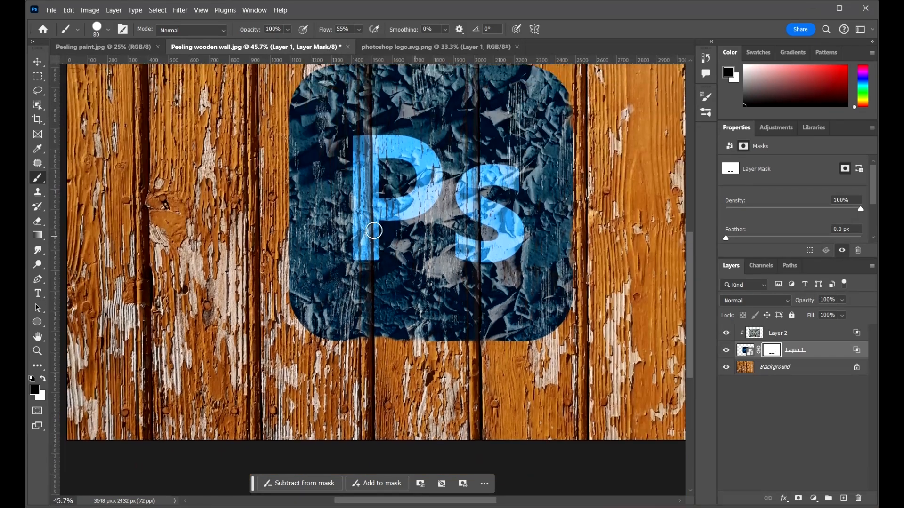
pyautogui.scroll(5, 278, 108)
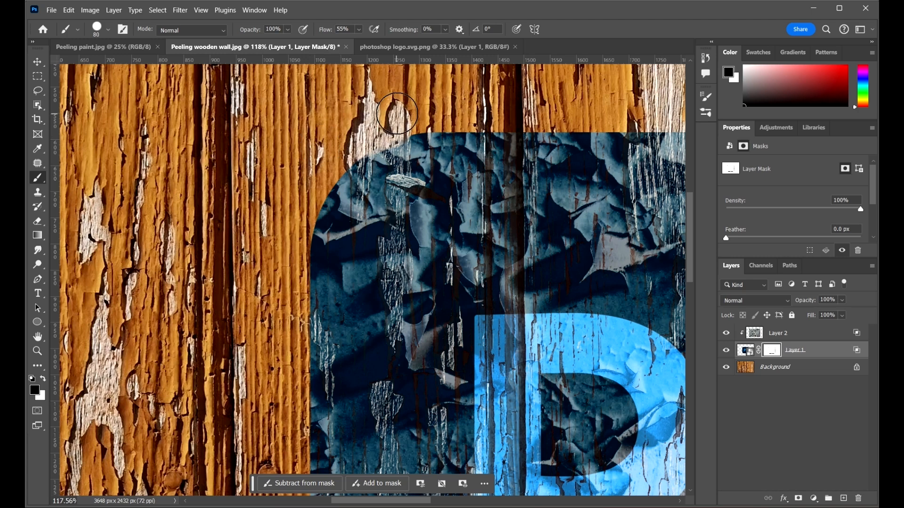
pyautogui.moveTo(397, 114); pyautogui.dragTo(328, 169)
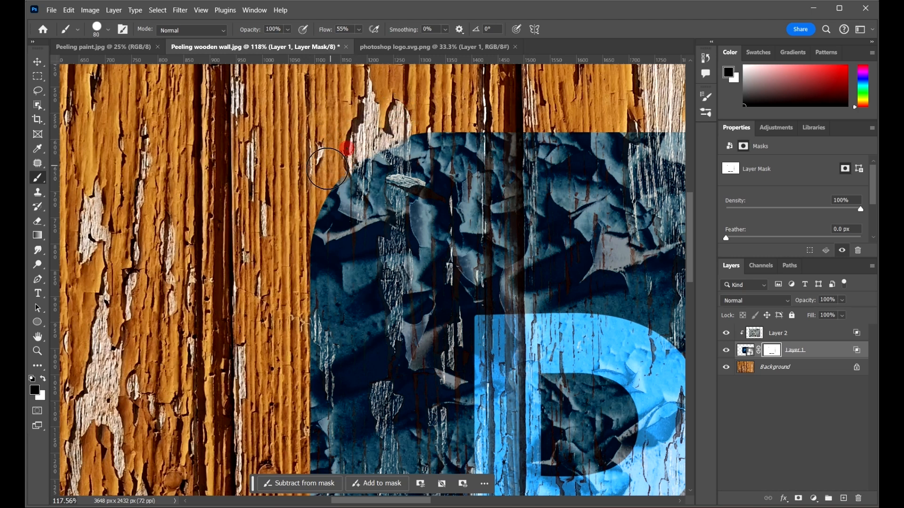
pyautogui.click(327, 168)
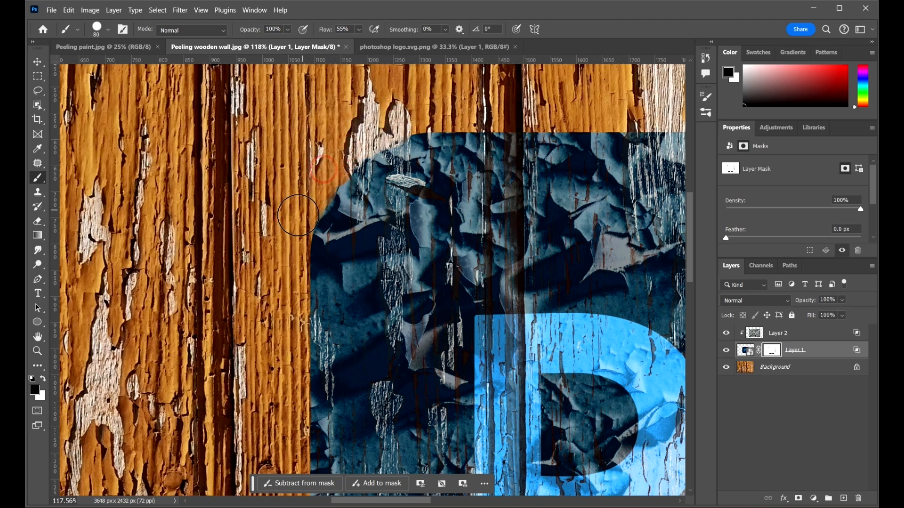
pyautogui.moveTo(324, 177)
pyautogui.mouseDown()
pyautogui.moveTo(306, 196)
pyautogui.moveTo(341, 160)
pyautogui.mouseUp()
# Mask out small uneven bits along the logo's top edge on both sides of the plank seam.
pyautogui.moveTo(493, 180); pyautogui.dragTo(314, 249)
pyautogui.click(372, 159)
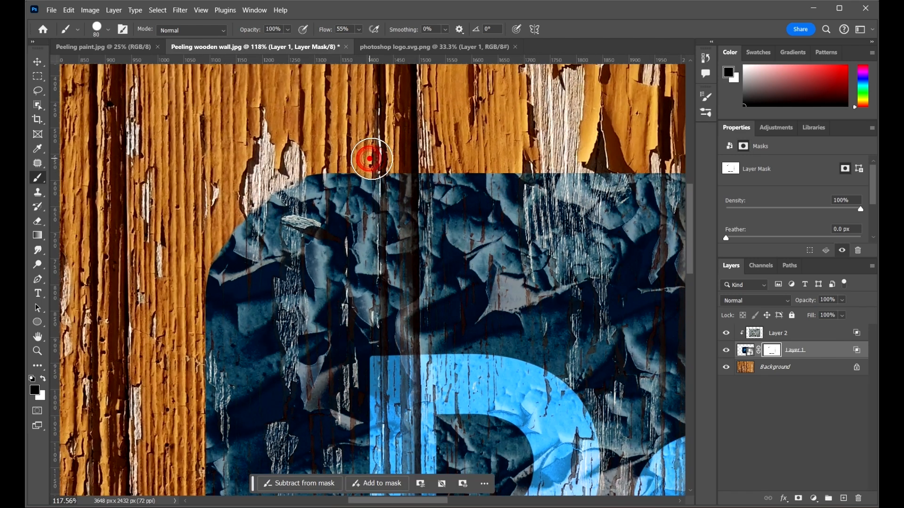
pyautogui.moveTo(372, 159); pyautogui.dragTo(393, 155)
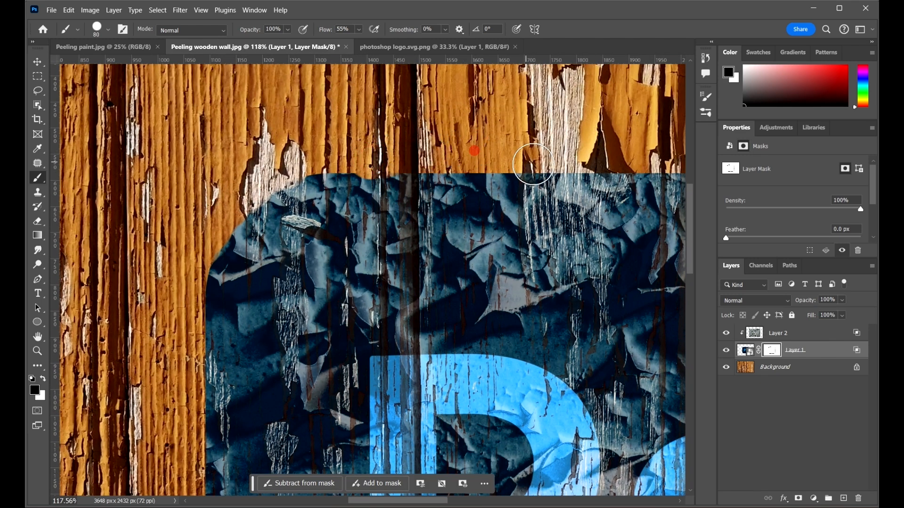
pyautogui.moveTo(501, 158)
pyautogui.mouseDown()
pyautogui.moveTo(578, 151)
pyautogui.moveTo(505, 160)
pyautogui.mouseUp()
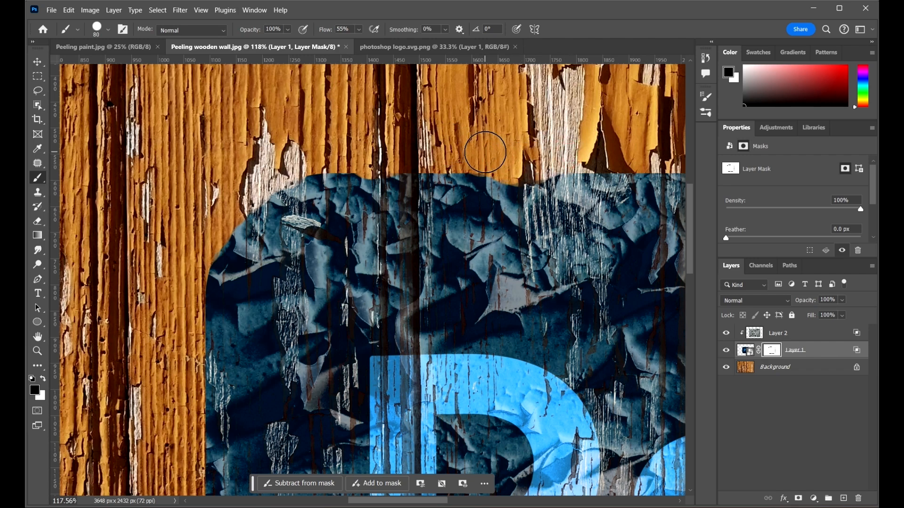
pyautogui.click(486, 153)
pyautogui.click(486, 155)
# Refine the soft masked area at the logo's upper-right edge with short black dabs of the harder brush.
pyautogui.scroll(-10, 401, 190)
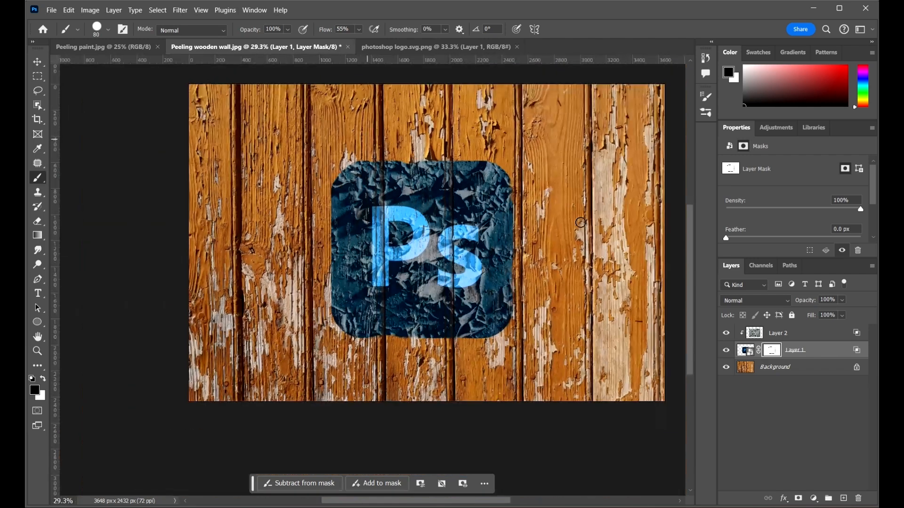
pyautogui.scroll(4, 517, 243)
pyautogui.scroll(5, 479, 307)
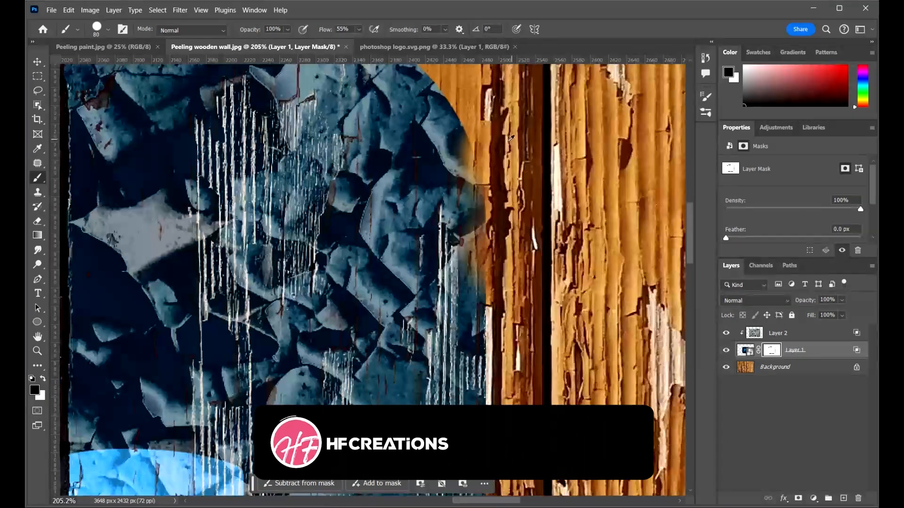
pyautogui.click(501, 157)
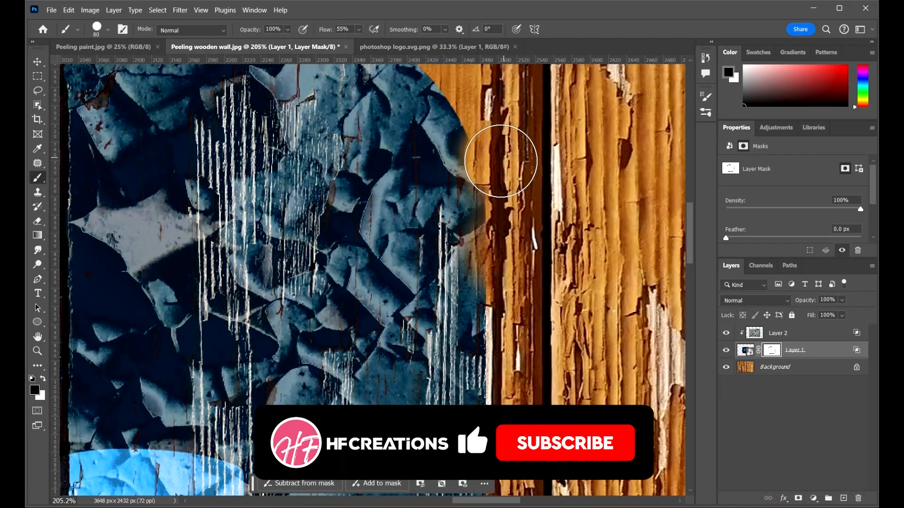
pyautogui.click(509, 148)
pyautogui.click(504, 142)
pyautogui.click(501, 137)
pyautogui.click(501, 136)
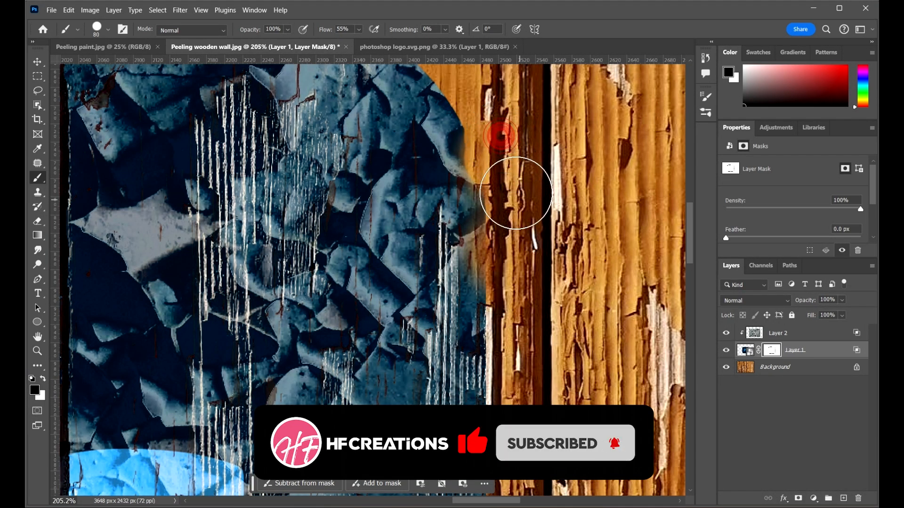
pyautogui.click(514, 255)
pyautogui.scroll(-6, 513, 256)
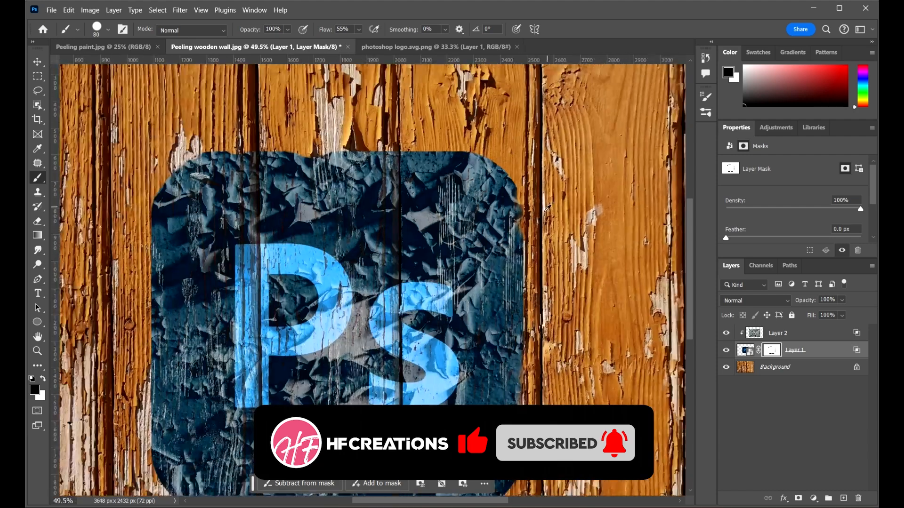
pyautogui.scroll(3, 433, 320)
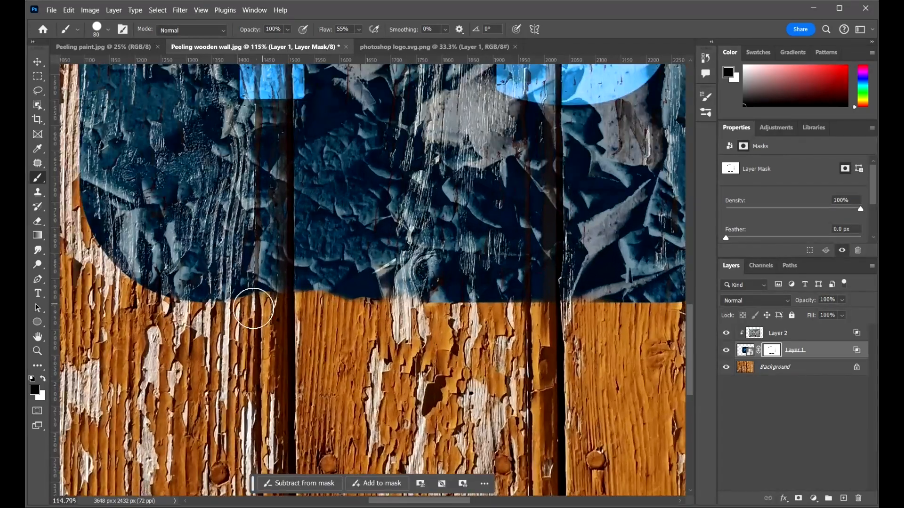
# Mask out small uneven bits along the logo's bottom edge, from the lower-left curve to the plank seam below the S.
pyautogui.click(207, 321)
pyautogui.moveTo(208, 321); pyautogui.dragTo(196, 319)
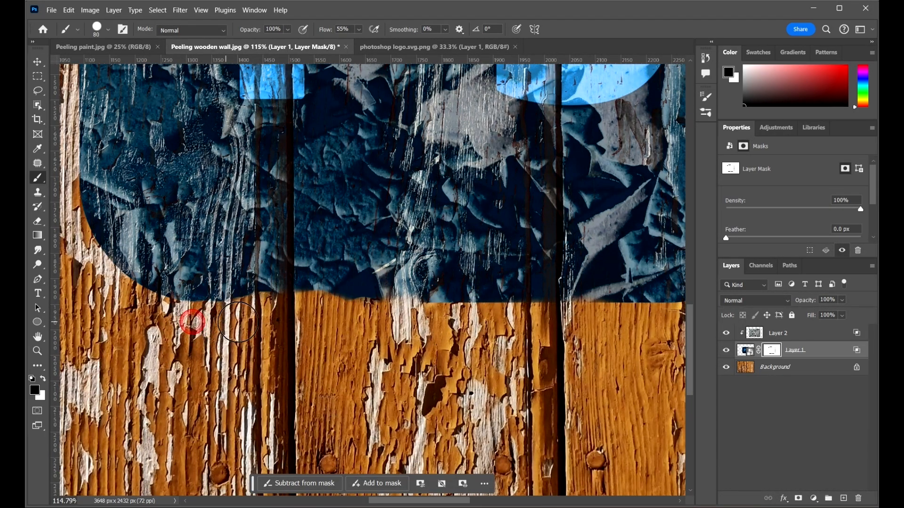
pyautogui.click(415, 314)
pyautogui.click(433, 307)
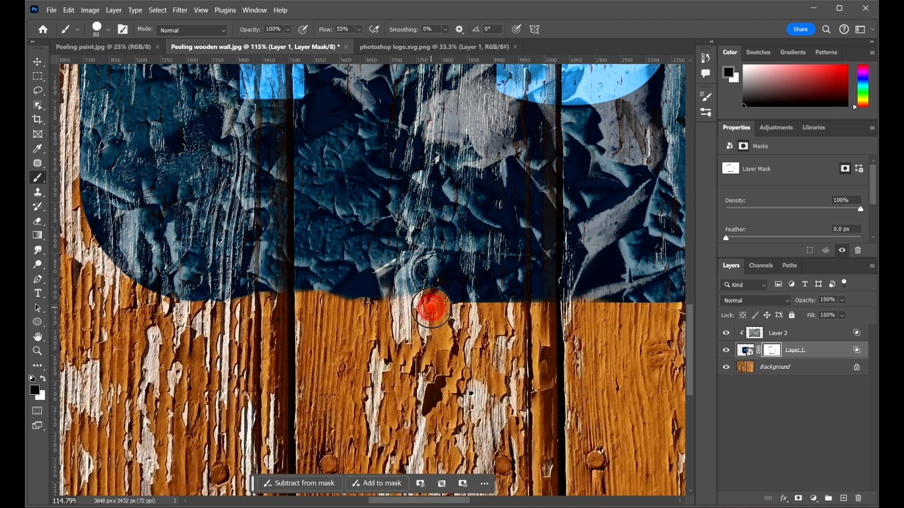
pyautogui.click(416, 311)
pyautogui.moveTo(418, 309)
pyautogui.mouseDown()
pyautogui.moveTo(393, 318)
pyautogui.moveTo(448, 316)
pyautogui.mouseUp()
pyautogui.click(436, 316)
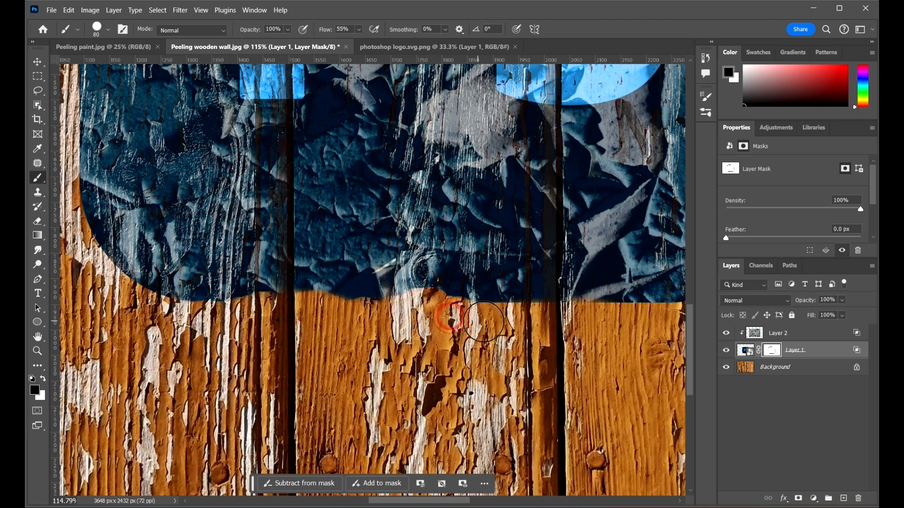
pyautogui.moveTo(575, 318); pyautogui.dragTo(536, 328)
pyautogui.moveTo(539, 323)
pyautogui.mouseDown()
pyautogui.moveTo(587, 326)
pyautogui.moveTo(535, 318)
pyautogui.mouseUp()
pyautogui.moveTo(540, 318)
pyautogui.mouseDown()
pyautogui.moveTo(574, 321)
pyautogui.moveTo(518, 328)
pyautogui.mouseUp()
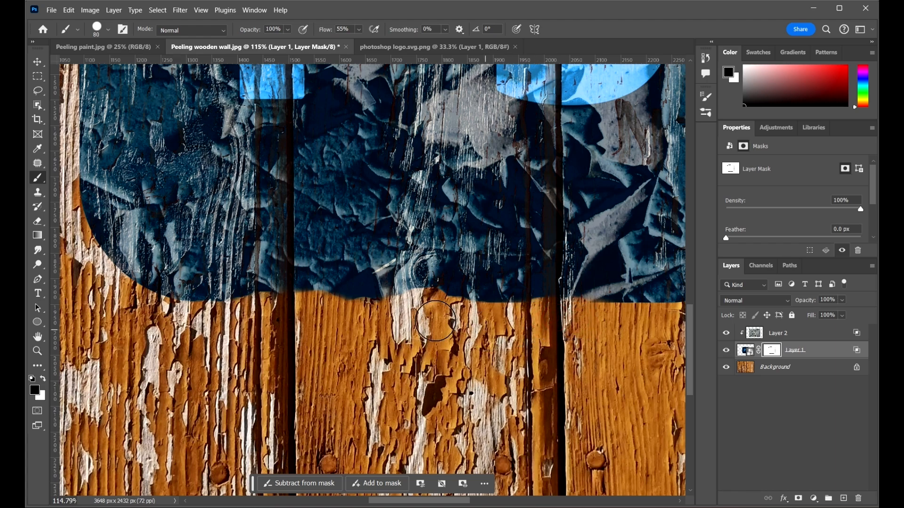
# Switch to the Move tool, deselect the logo layer and examine how the whole logo blends into the wooden wall.
pyautogui.scroll(-8, 381, 316)
pyautogui.moveTo(577, 265); pyautogui.dragTo(612, 398)
pyautogui.scroll(-4, 420, 209)
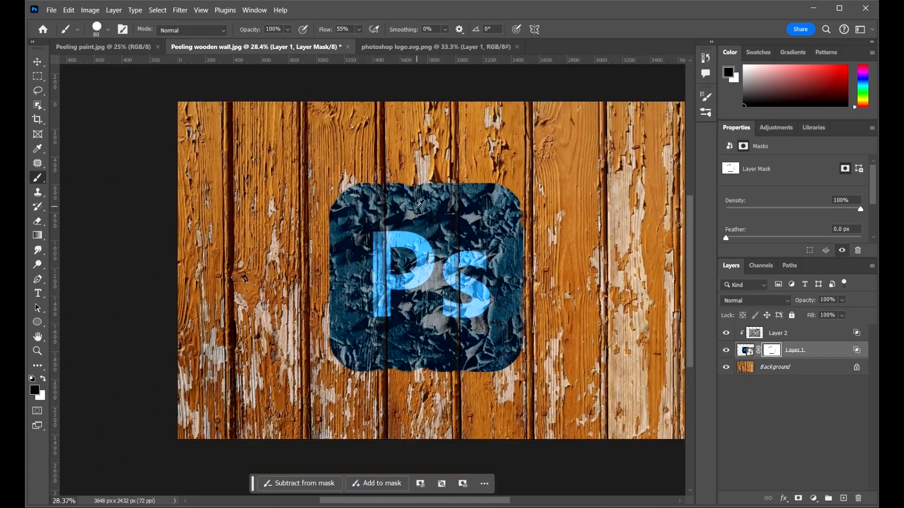
pyautogui.scroll(2, 461, 286)
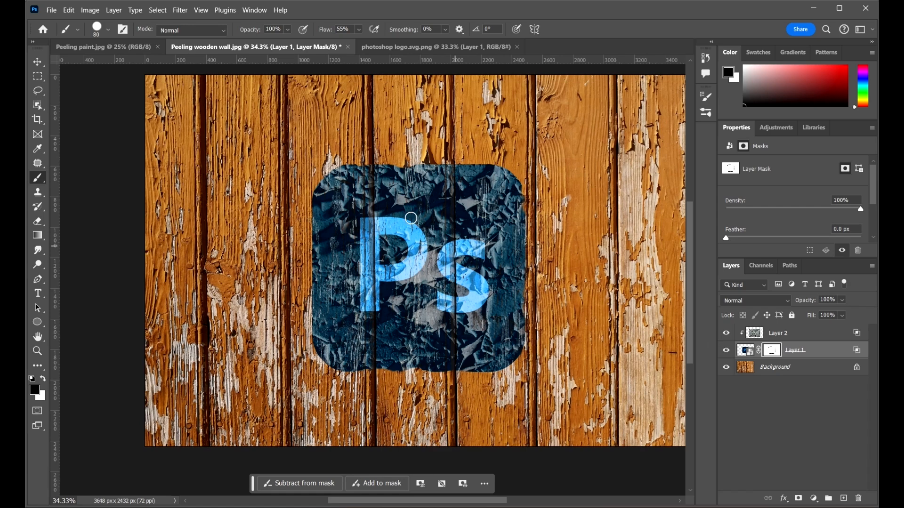
pyautogui.scroll(1, 496, 208)
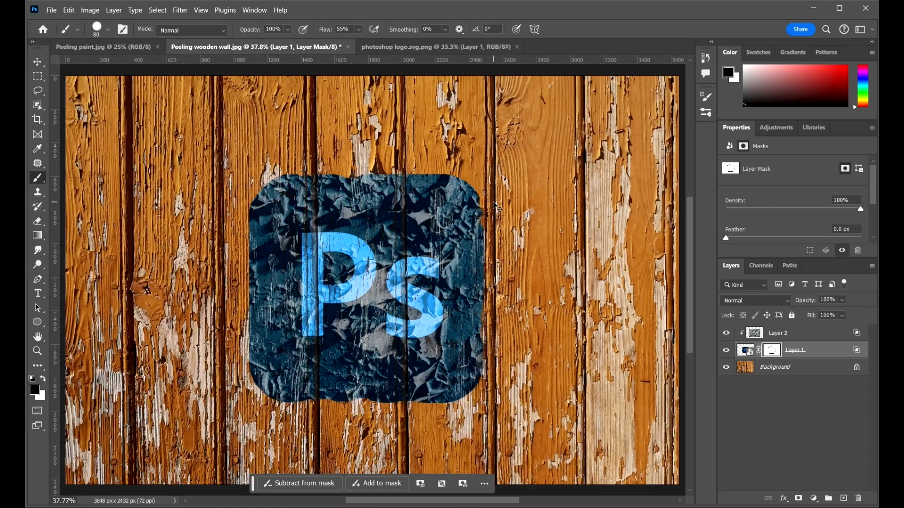
pyautogui.press('v')
pyautogui.scroll(-4, 511, 203)
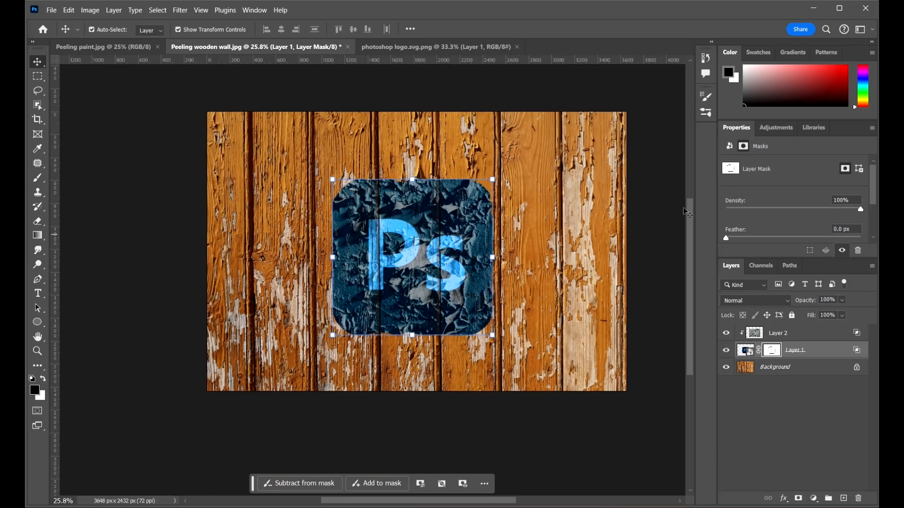
pyautogui.click(655, 172)
pyautogui.scroll(1, 556, 187)
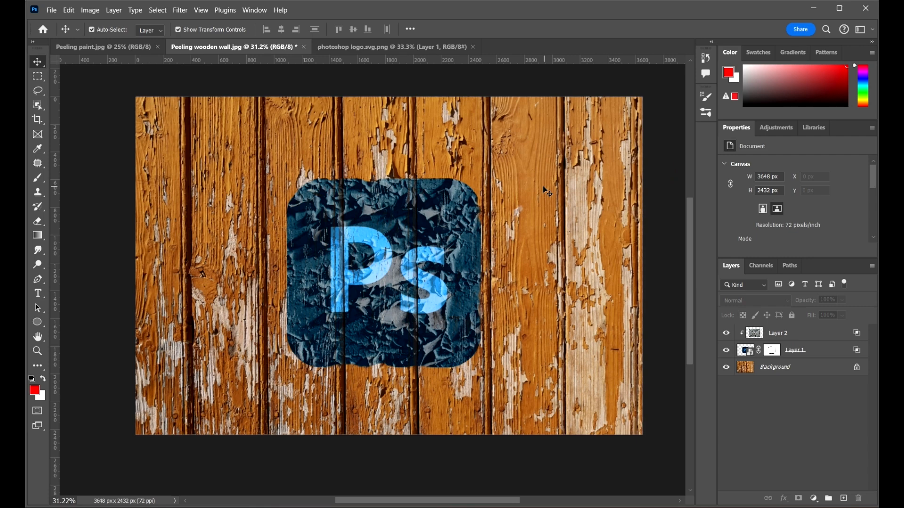
pyautogui.moveTo(535, 243); pyautogui.dragTo(530, 247)
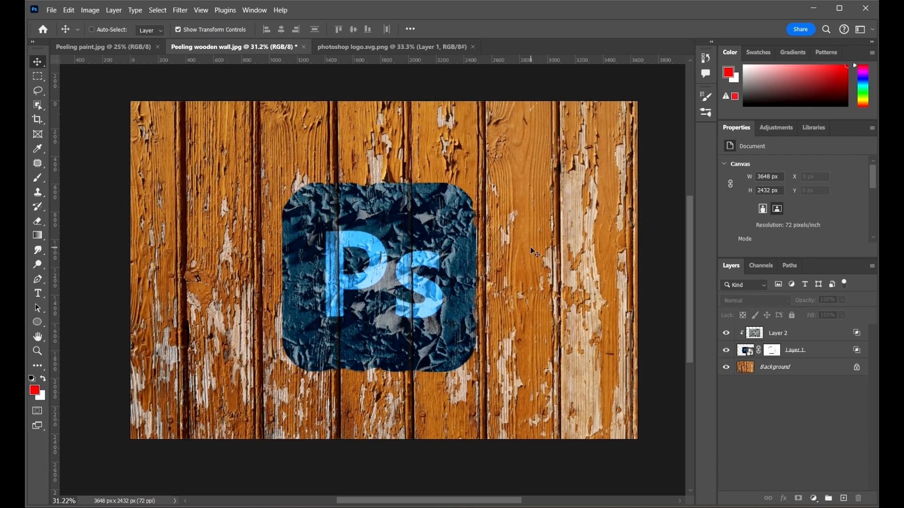
# Save the layered document as a Photoshop file named Peeling PS logo with Maximize Compatibility enabled.
pyautogui.hotkey('ctrl', 'shift', 's')
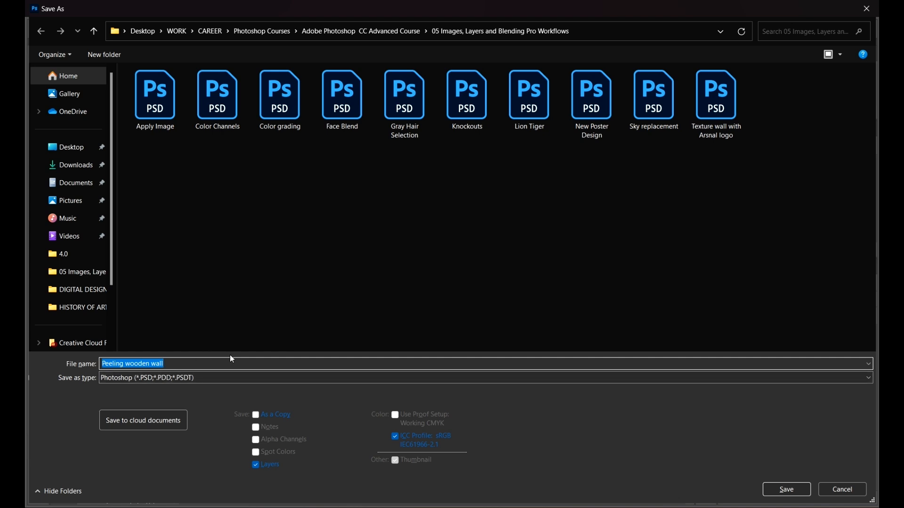
pyautogui.click(237, 365)
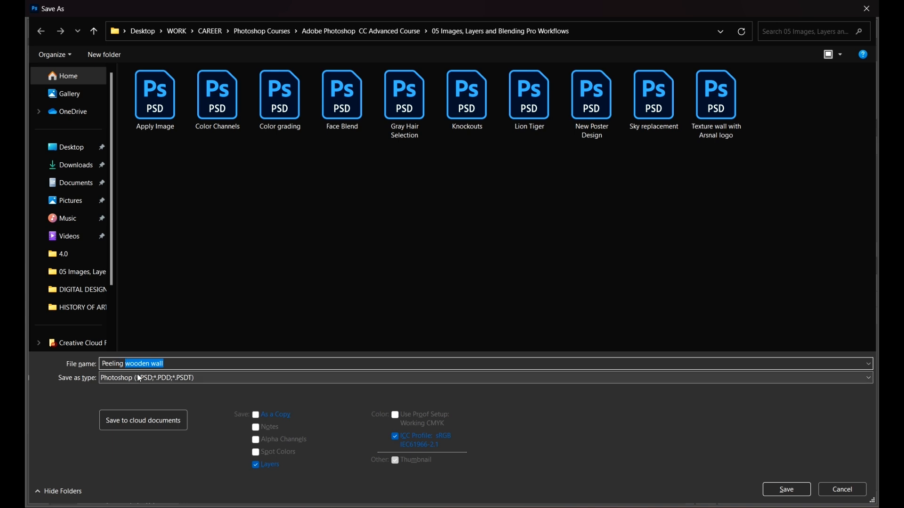
pyautogui.write('PS log')
pyautogui.click(783, 489)
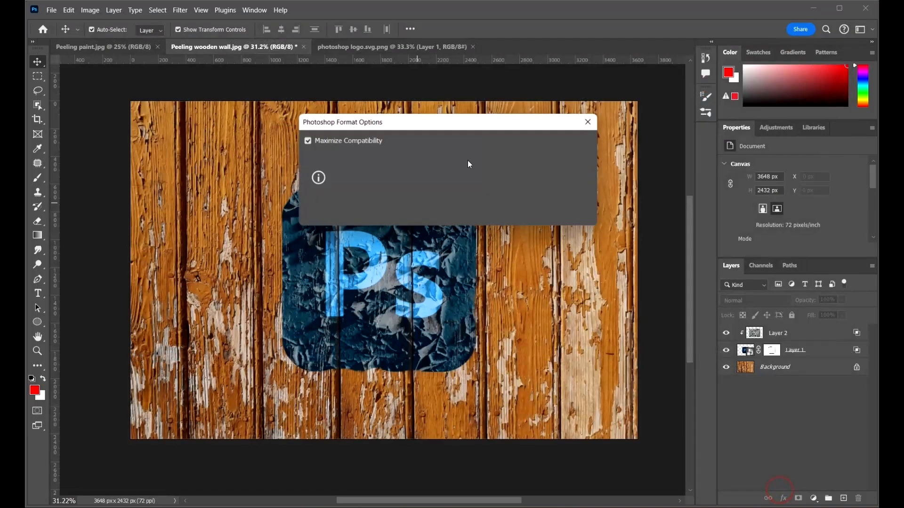
pyautogui.click(574, 142)
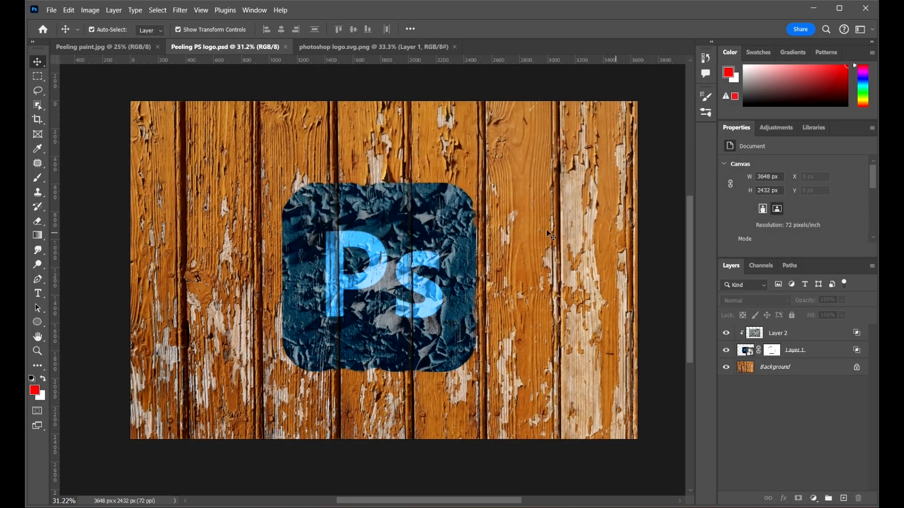
pyautogui.moveTo(466, 219)
pyautogui.mouseDown()
pyautogui.moveTo(477, 215)
pyautogui.moveTo(469, 217)
pyautogui.mouseUp()
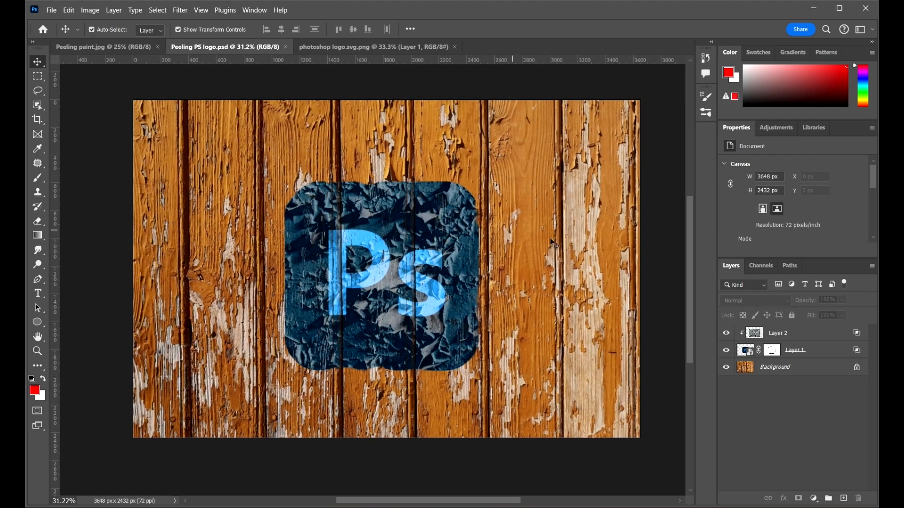
pyautogui.scroll(-4, 440, 241)
pyautogui.scroll(5, 436, 230)
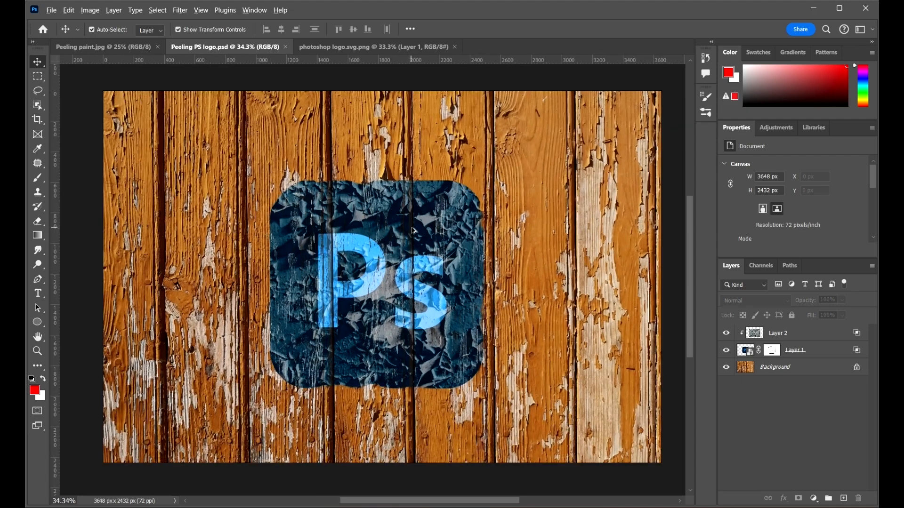
pyautogui.scroll(3, 419, 223)
pyautogui.scroll(-3, 425, 210)
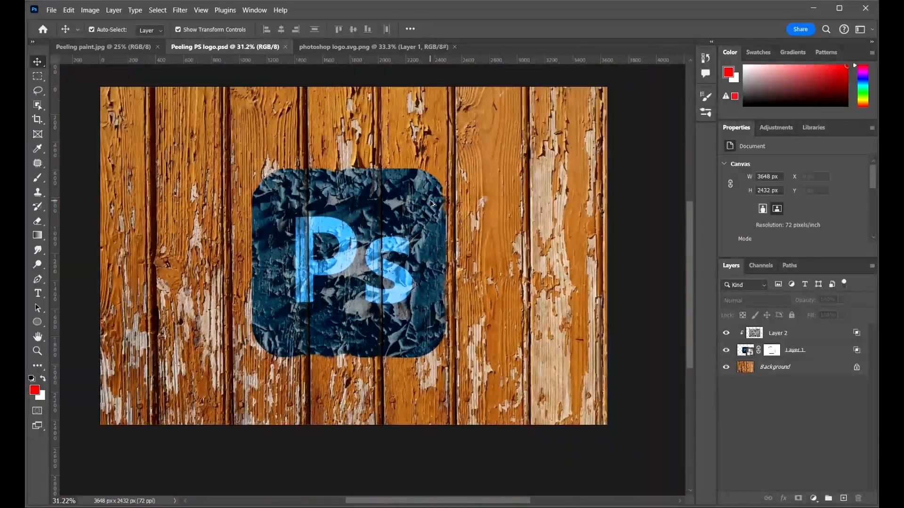
pyautogui.moveTo(406, 237); pyautogui.dragTo(412, 236)
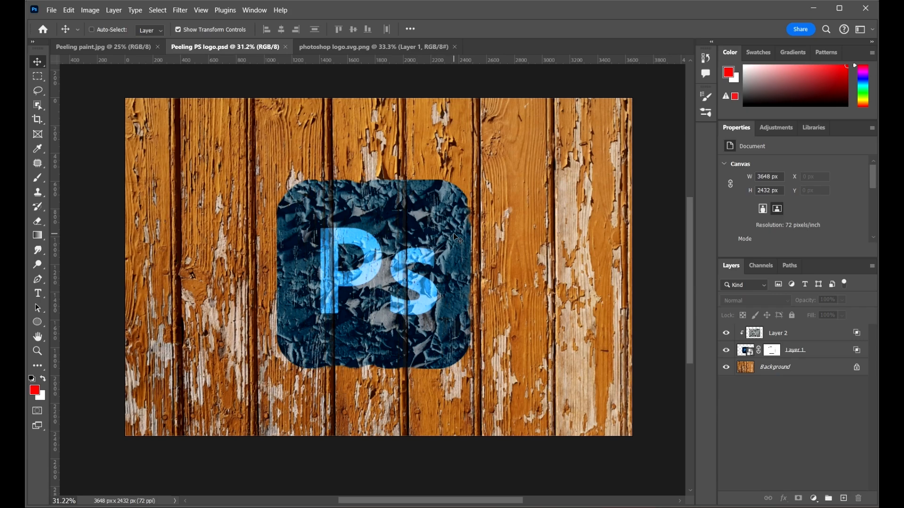